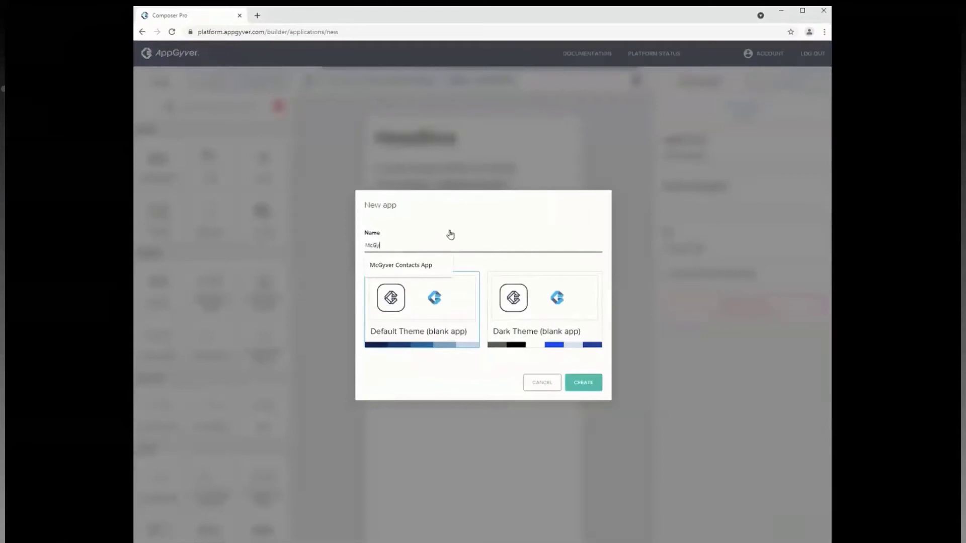
Step: Name the new app McGyver Contacts App and create it from the Dark Theme (blank app) template
{"action": "type", "text": "ver Contacts App"}
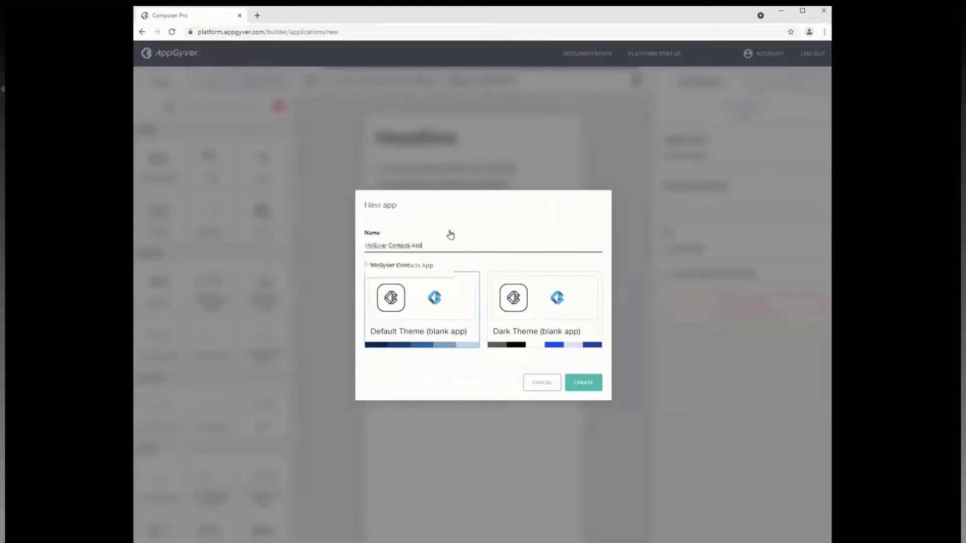
{"action": "left_click", "coordinate": [534, 302]}
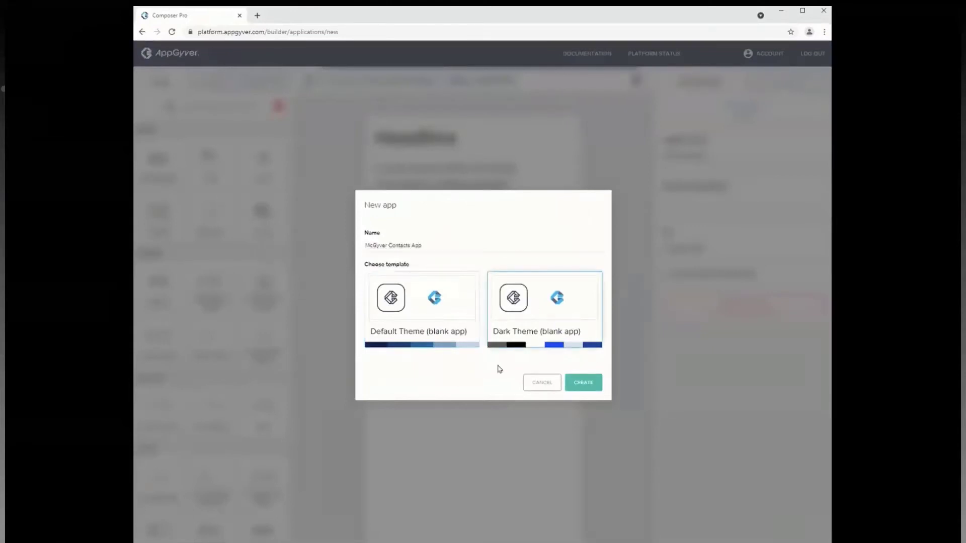
{"action": "left_click", "coordinate": [585, 383]}
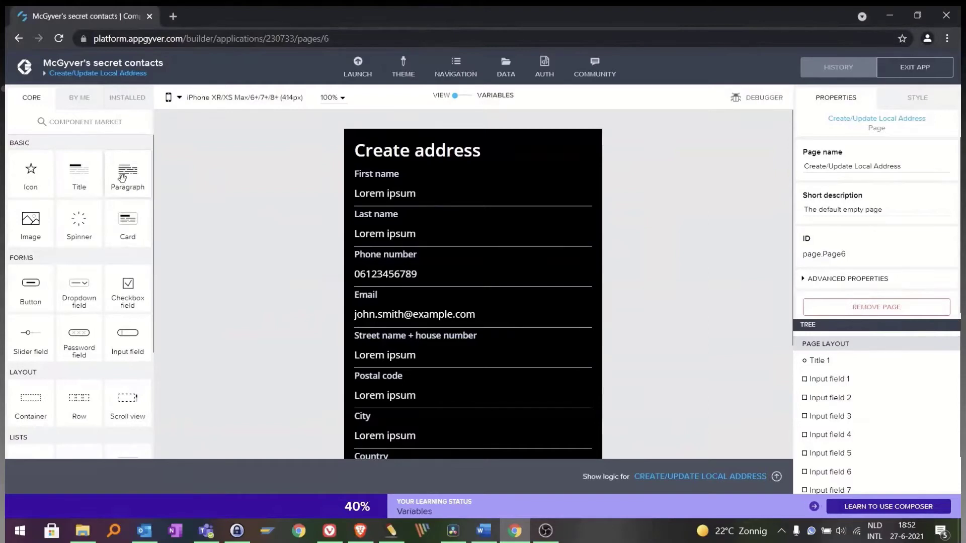
Step: Add a Paragraph component below the Create address title and delete it again
{"action": "left_click_drag", "start_coordinate": [123, 174], "coordinate": [450, 181]}
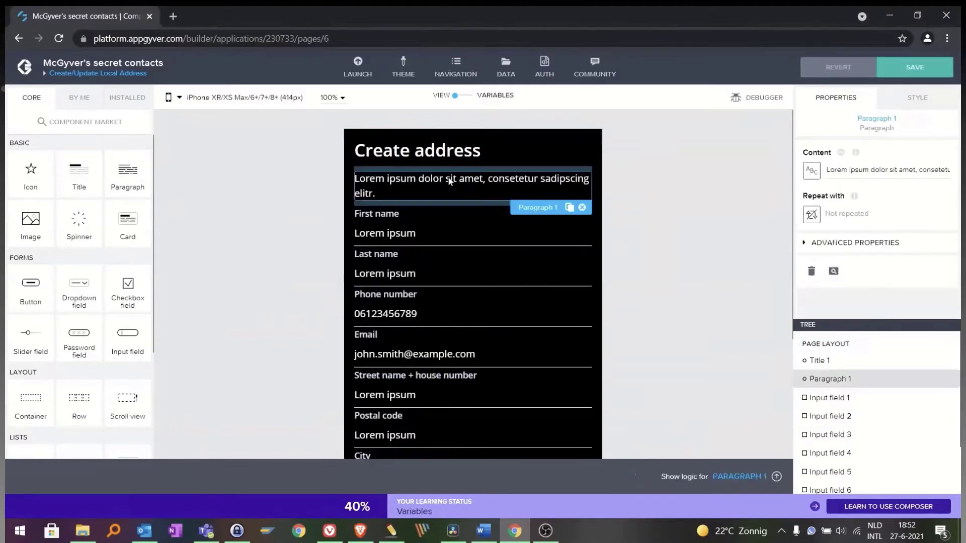
{"action": "left_click", "coordinate": [582, 210]}
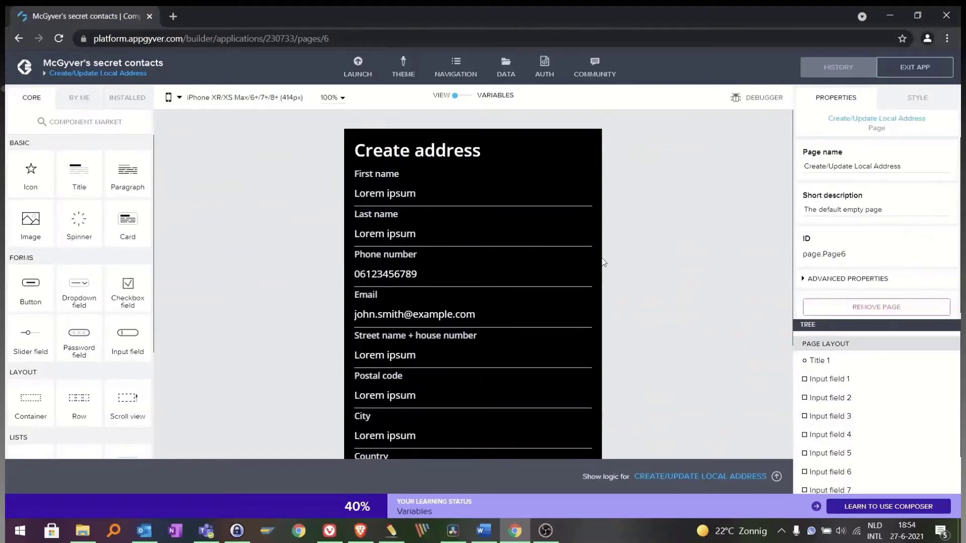
Step: Look over the Create address form and examine the Local item in the app's navigation settings
{"action": "scroll", "coordinate": [565, 169], "scroll_direction": "down", "scroll_amount": 3}
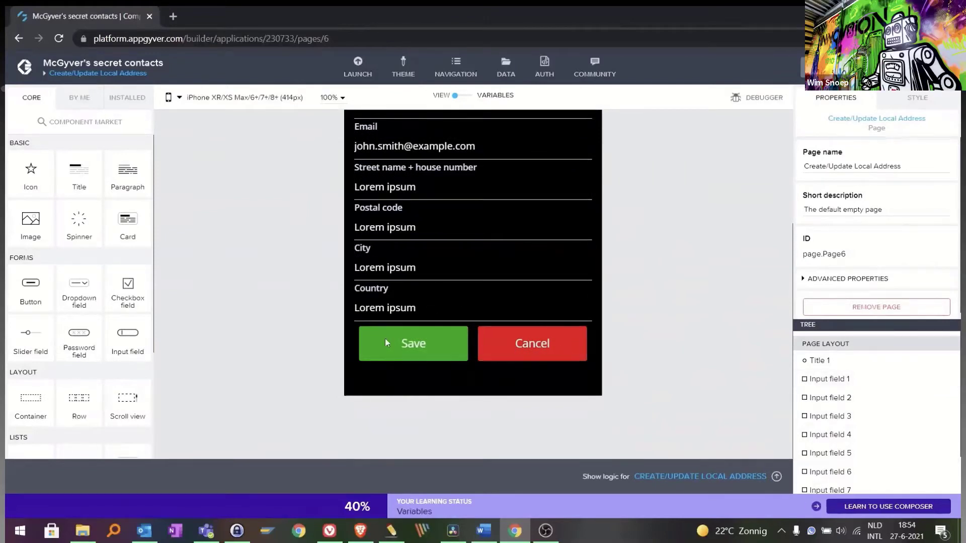
{"action": "scroll", "coordinate": [391, 295], "scroll_direction": "up", "scroll_amount": 4}
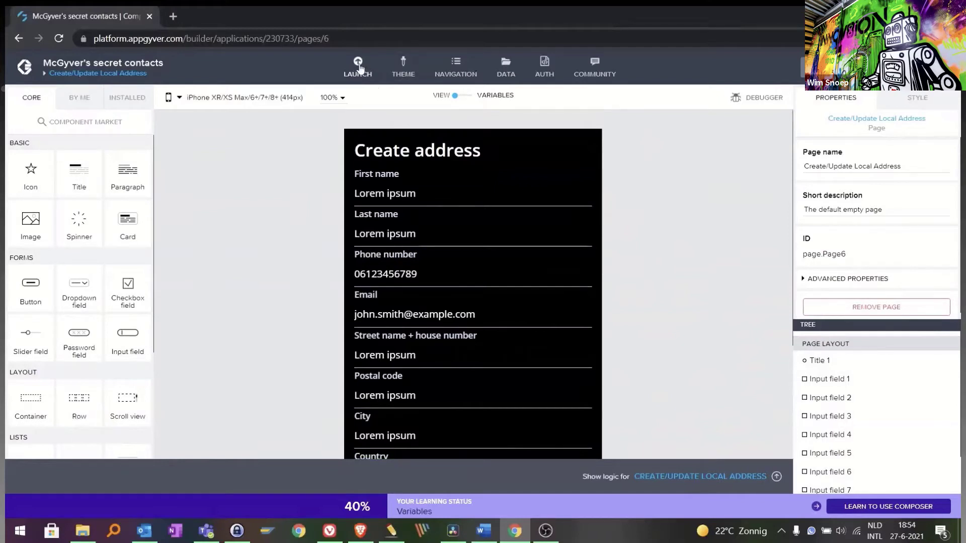
{"action": "left_click", "coordinate": [458, 77]}
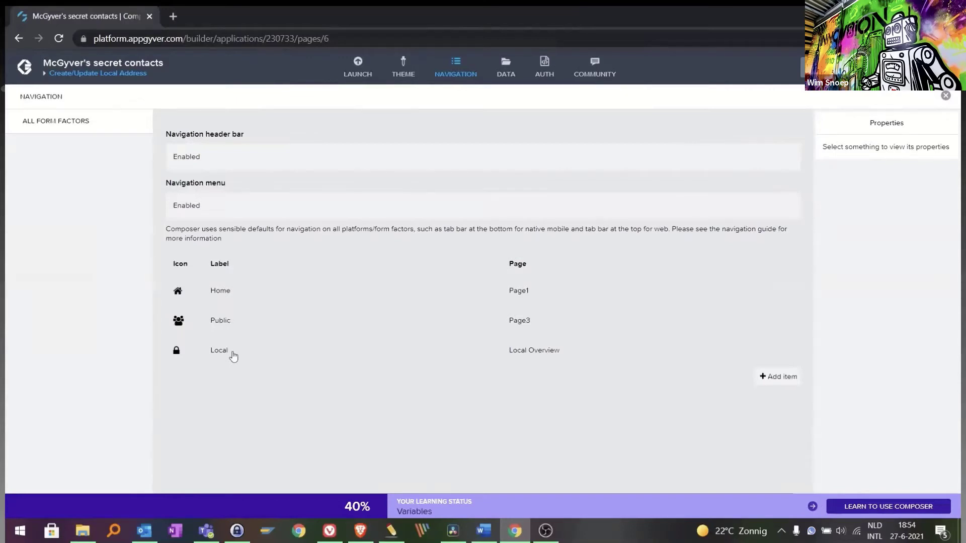
{"action": "left_click", "coordinate": [543, 353]}
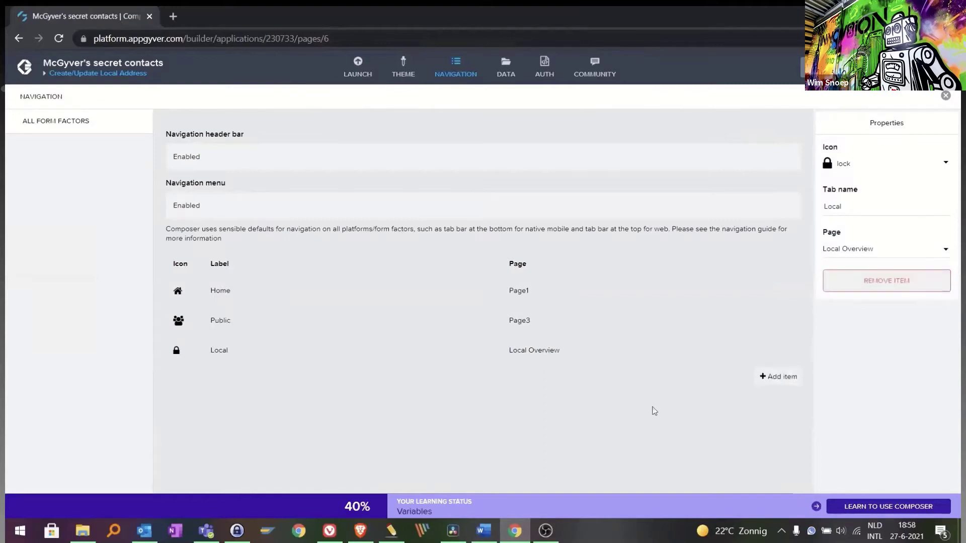
{"action": "left_click", "coordinate": [453, 75]}
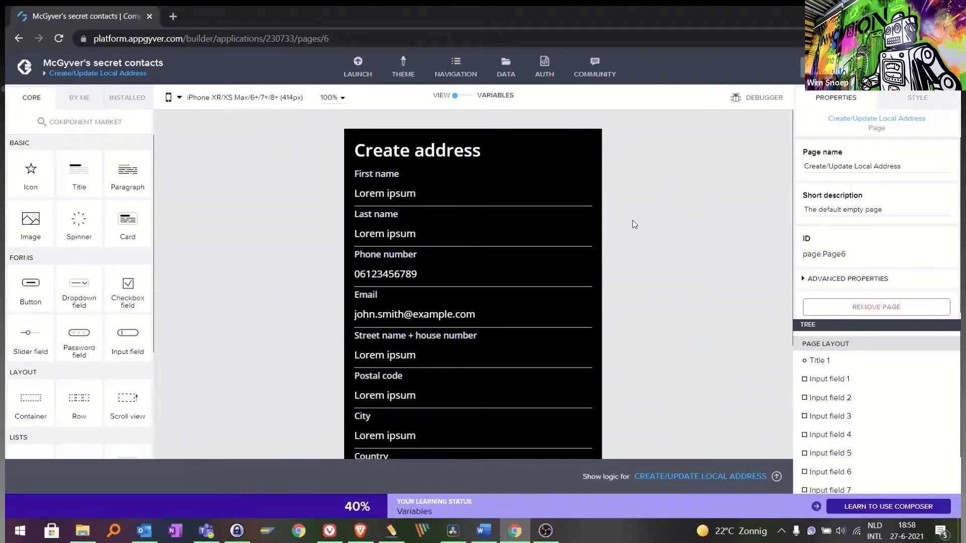
Step: Examine the properties of the LocalAddresses client-side storage resource and return to the list of data resources
{"action": "left_click", "coordinate": [505, 76]}
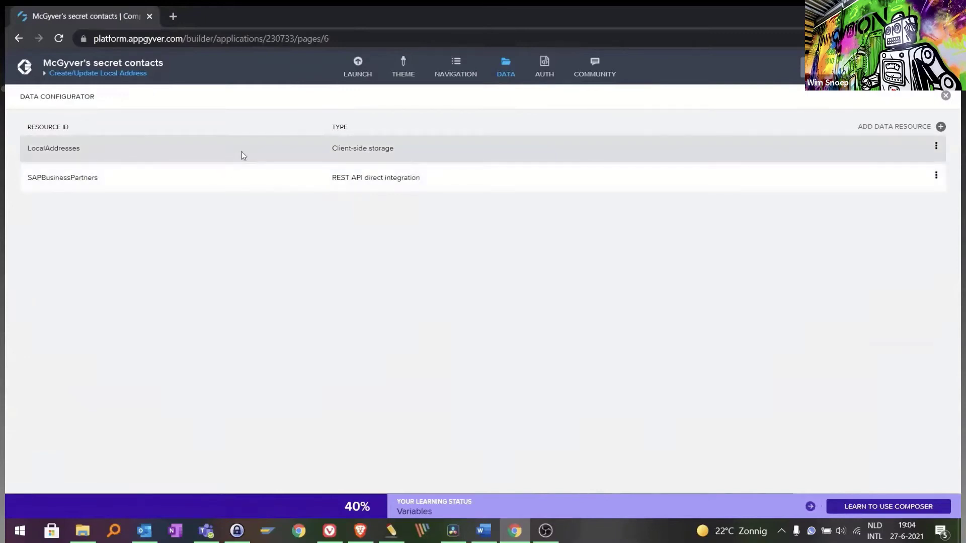
{"action": "left_click", "coordinate": [243, 156]}
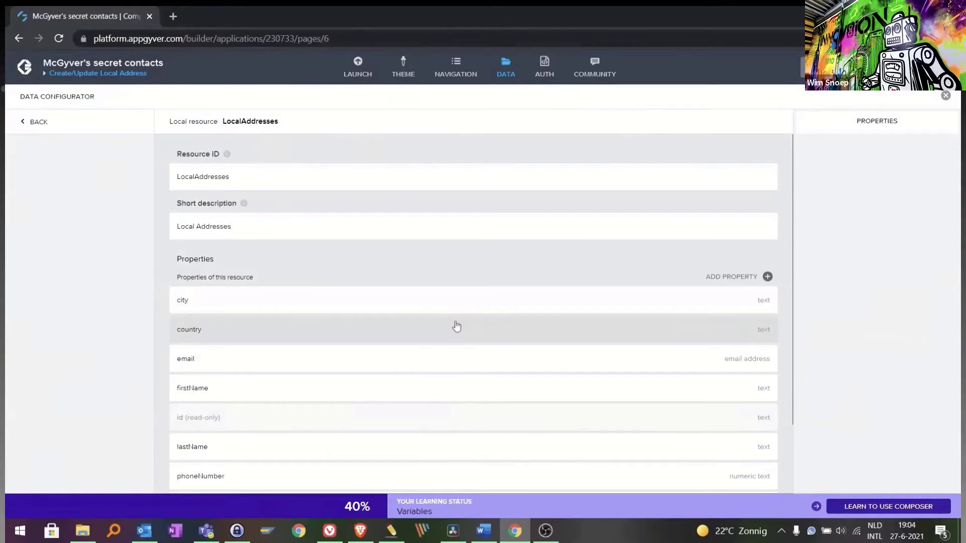
{"action": "scroll", "coordinate": [442, 330], "scroll_direction": "down", "scroll_amount": 3}
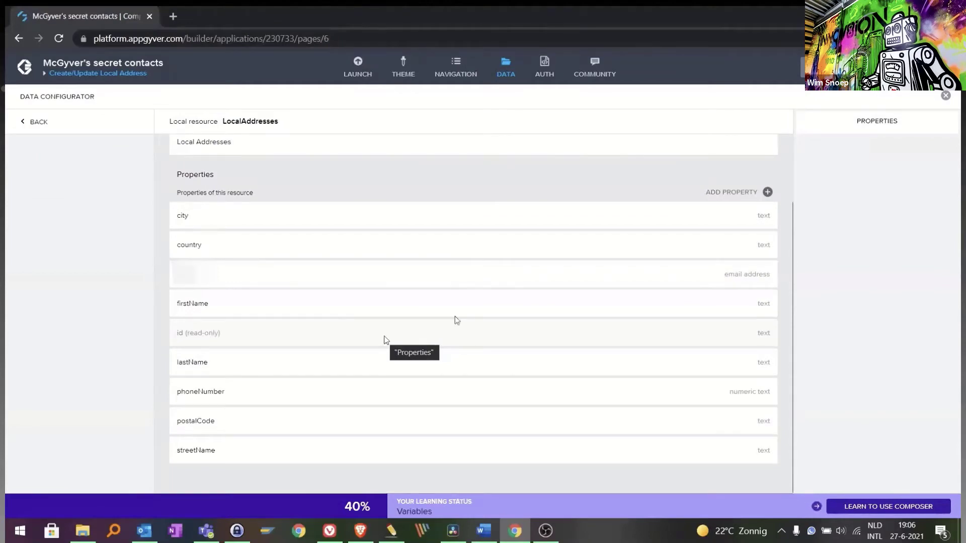
{"action": "left_click", "coordinate": [39, 122]}
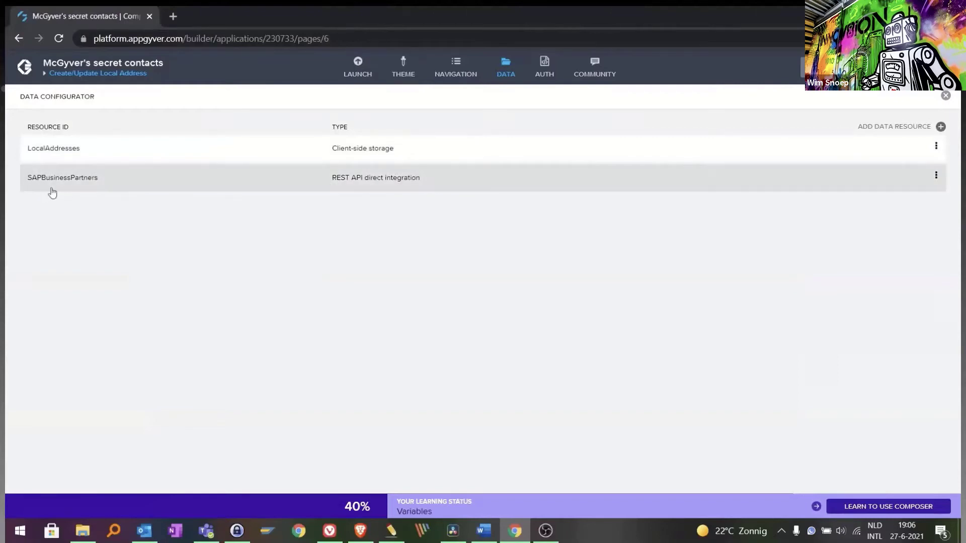
Step: Examine the SAPBusinessPartners REST resource's base, get collection and get record configuration, and return to the page canvas
{"action": "left_click", "coordinate": [133, 185]}
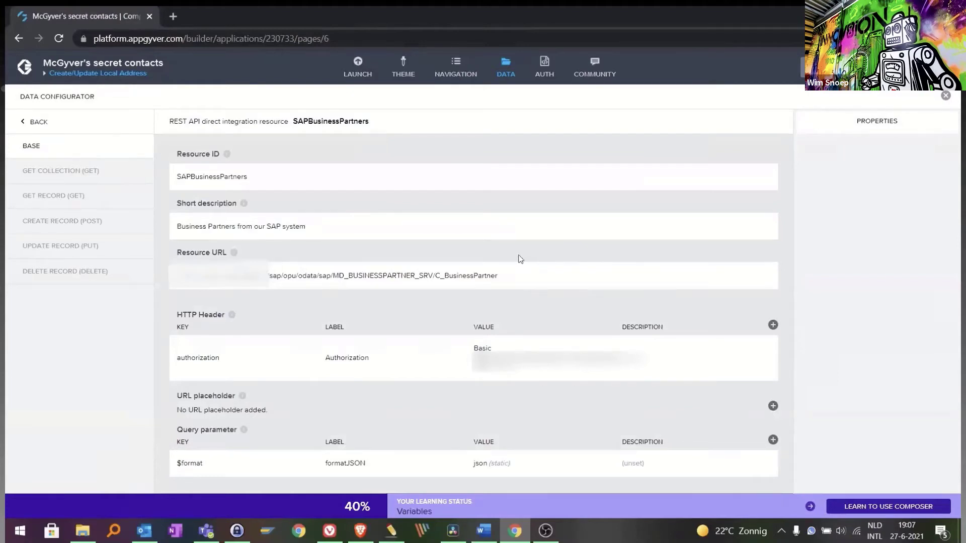
{"action": "left_click", "coordinate": [336, 276]}
{"action": "left_click", "coordinate": [111, 176]}
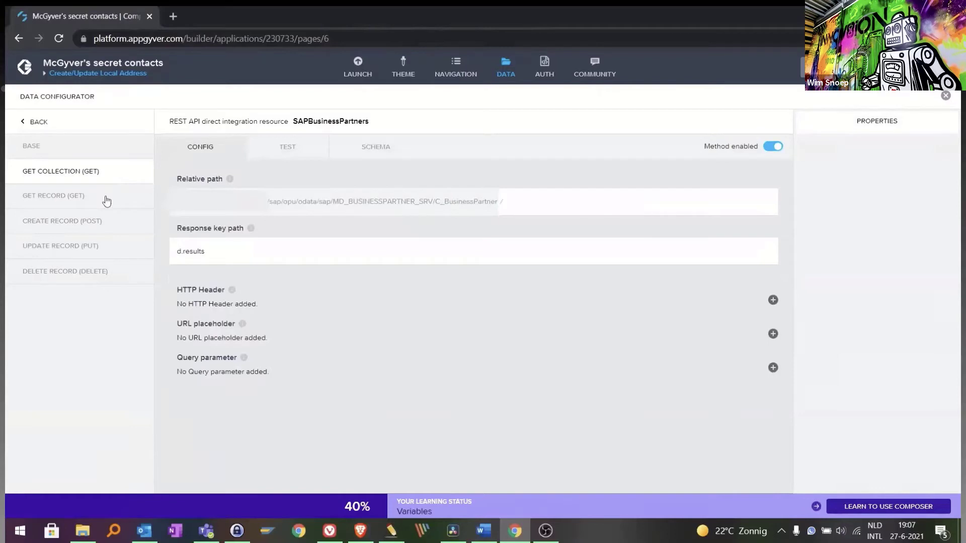
{"action": "left_click", "coordinate": [106, 202]}
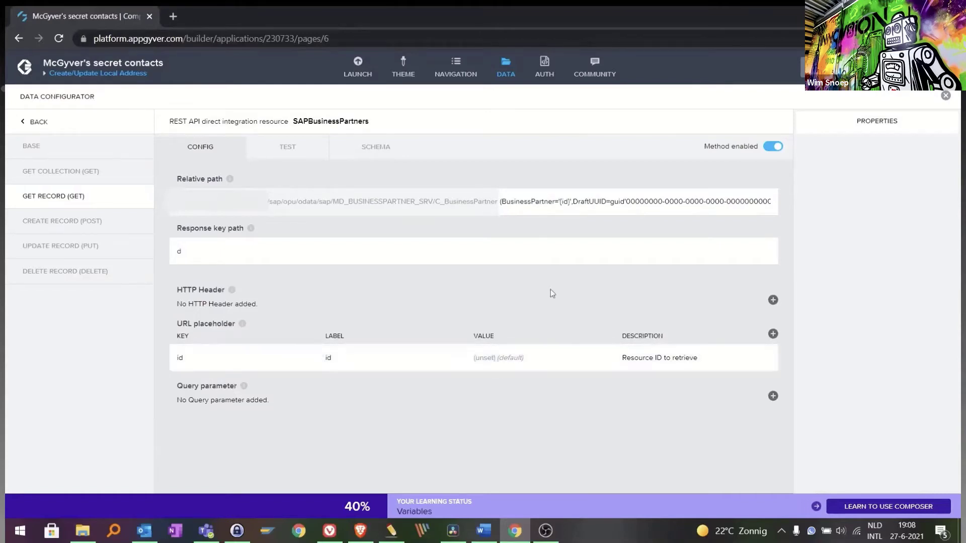
{"action": "left_click_drag", "start_coordinate": [552, 201], "coordinate": [568, 202]}
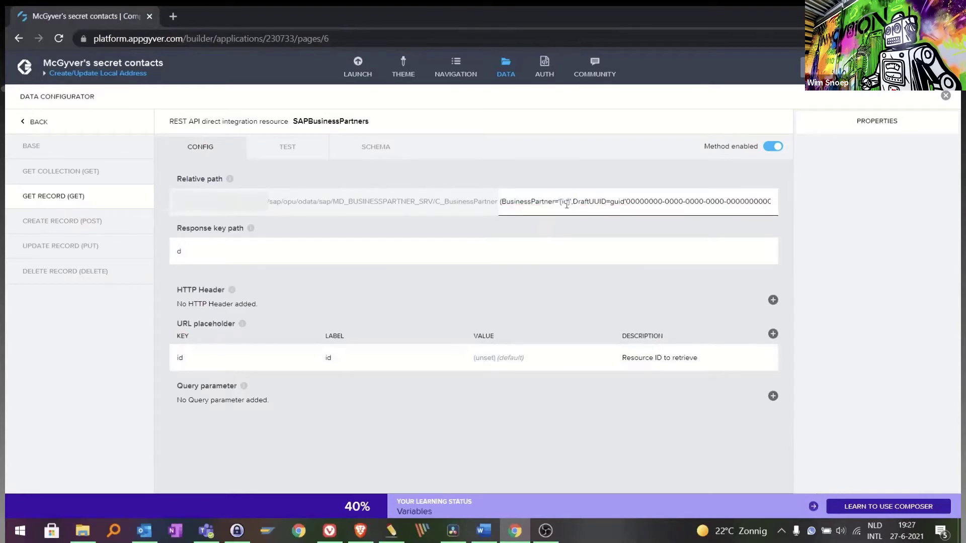
{"action": "left_click", "coordinate": [506, 74]}
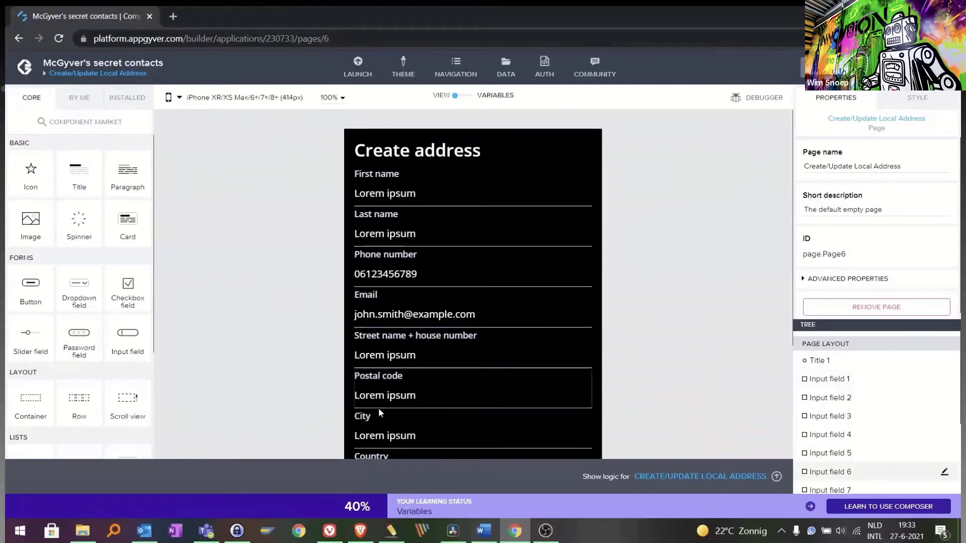
Step: Bind the First name input field's value to the data variable field NewLocalAddresses.firstName
{"action": "left_click", "coordinate": [402, 196]}
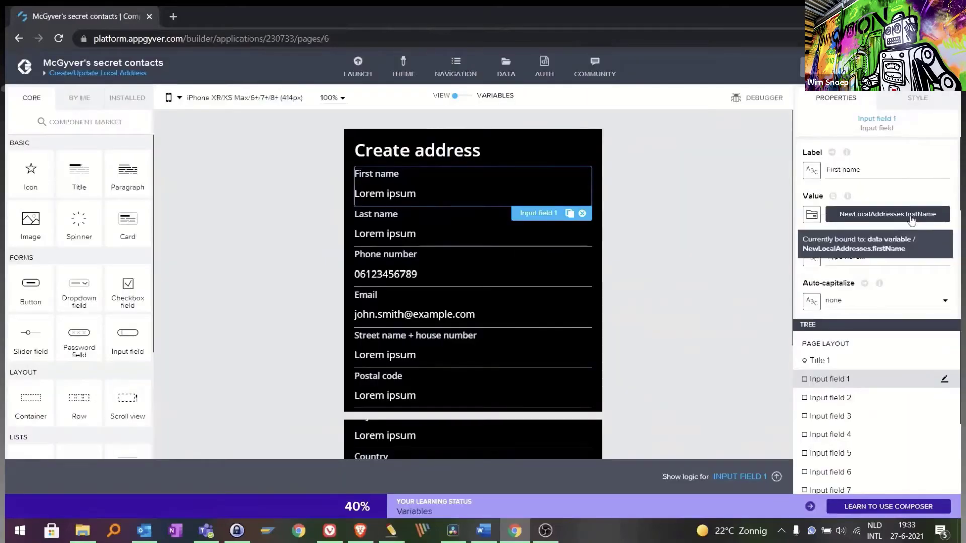
{"action": "left_click", "coordinate": [911, 216]}
{"action": "left_click", "coordinate": [282, 190]}
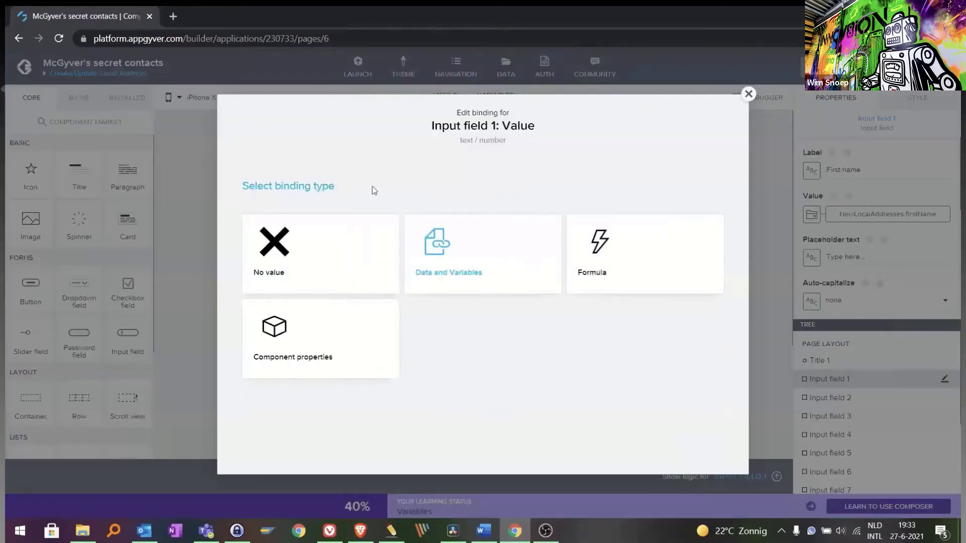
{"action": "left_click", "coordinate": [510, 283]}
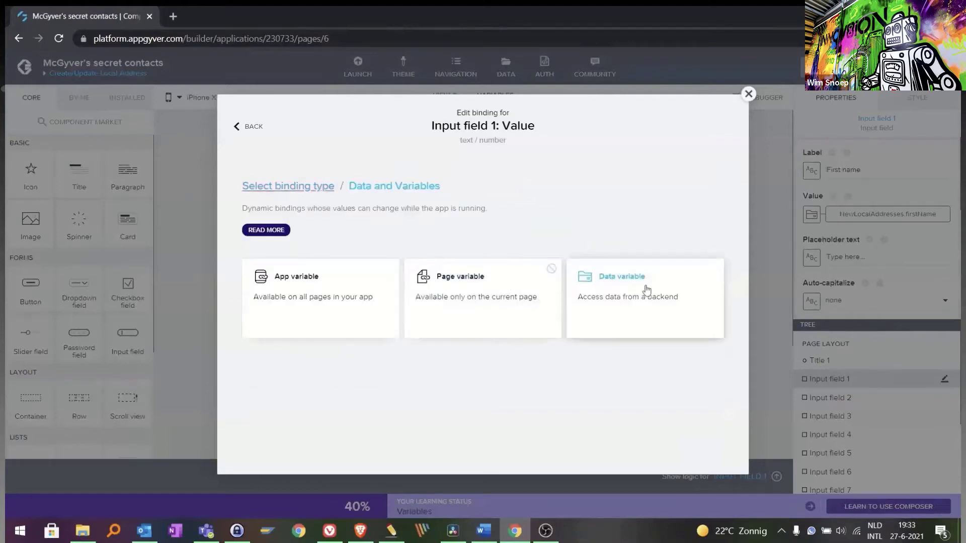
{"action": "left_click", "coordinate": [647, 290]}
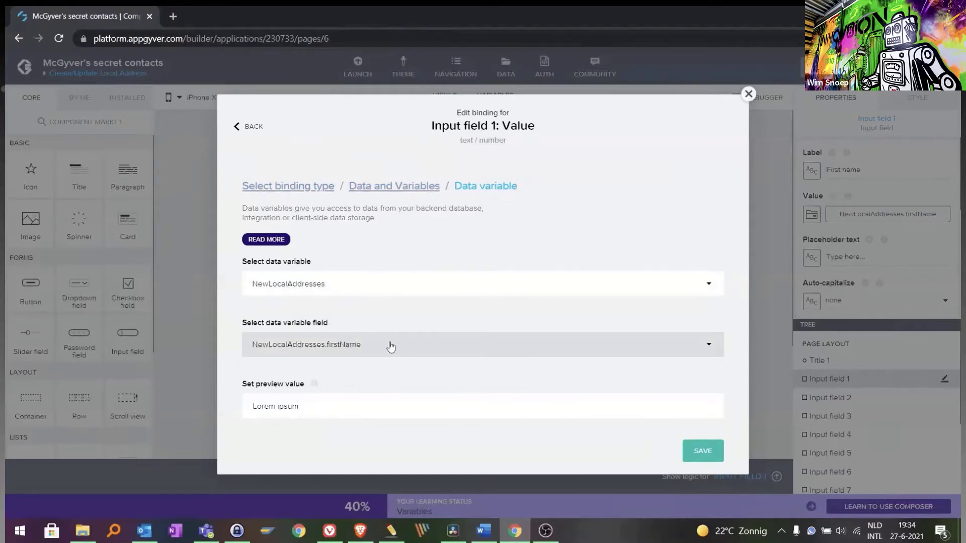
{"action": "left_click", "coordinate": [700, 451]}
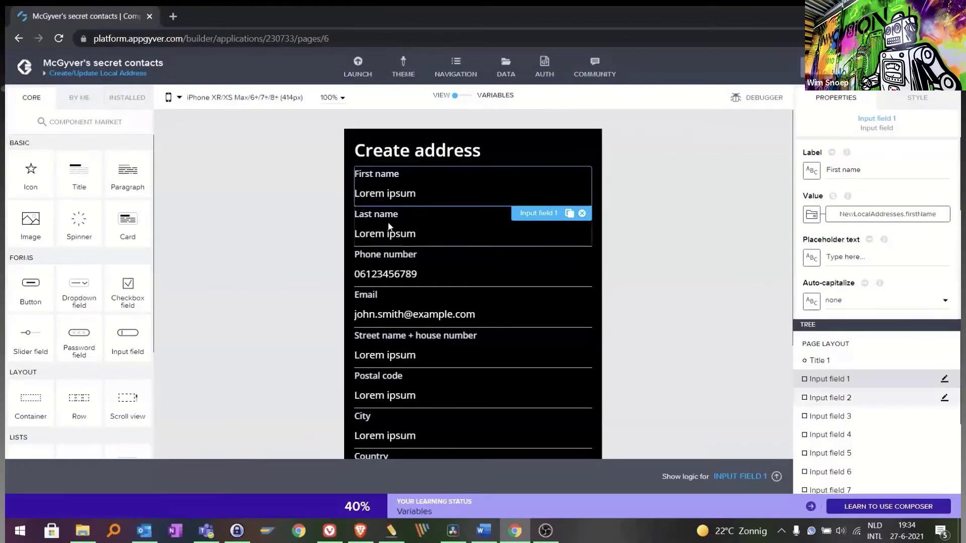
Step: Look over the remaining form fields and open the logic flow of the Cancel button
{"action": "scroll", "coordinate": [407, 233], "scroll_direction": "down", "scroll_amount": 3}
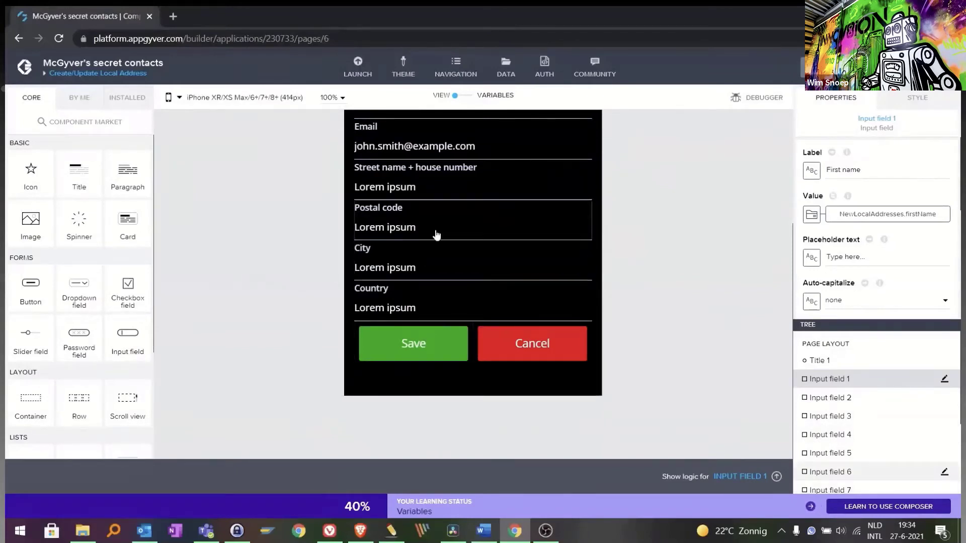
{"action": "scroll", "coordinate": [435, 235], "scroll_direction": "up", "scroll_amount": 1}
{"action": "scroll", "coordinate": [437, 233], "scroll_direction": "up", "scroll_amount": 1}
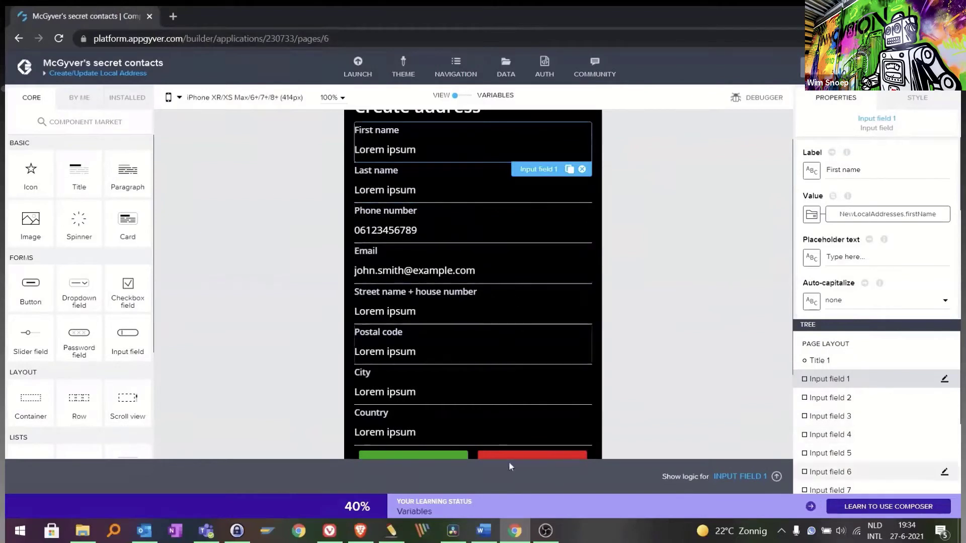
{"action": "left_click", "coordinate": [678, 267]}
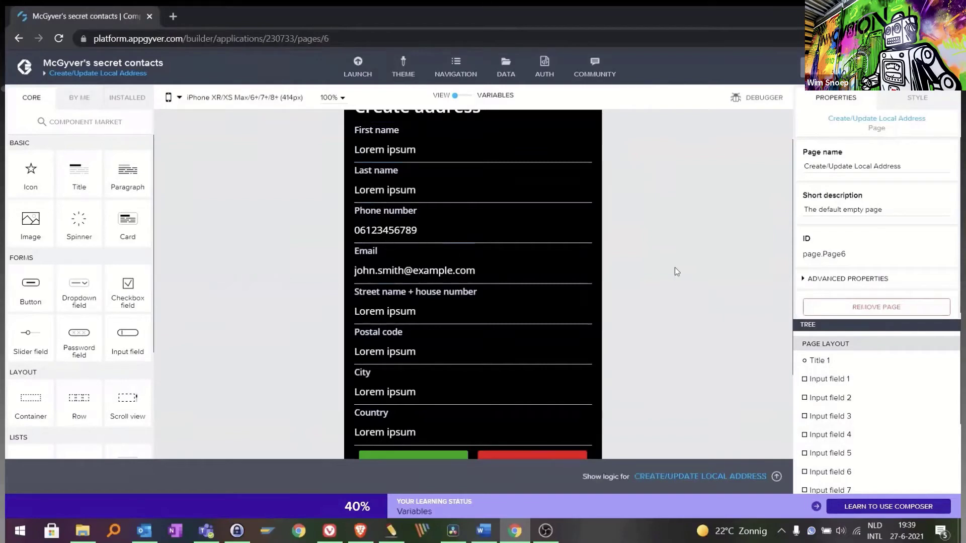
{"action": "scroll", "coordinate": [675, 267], "scroll_direction": "down", "scroll_amount": 3}
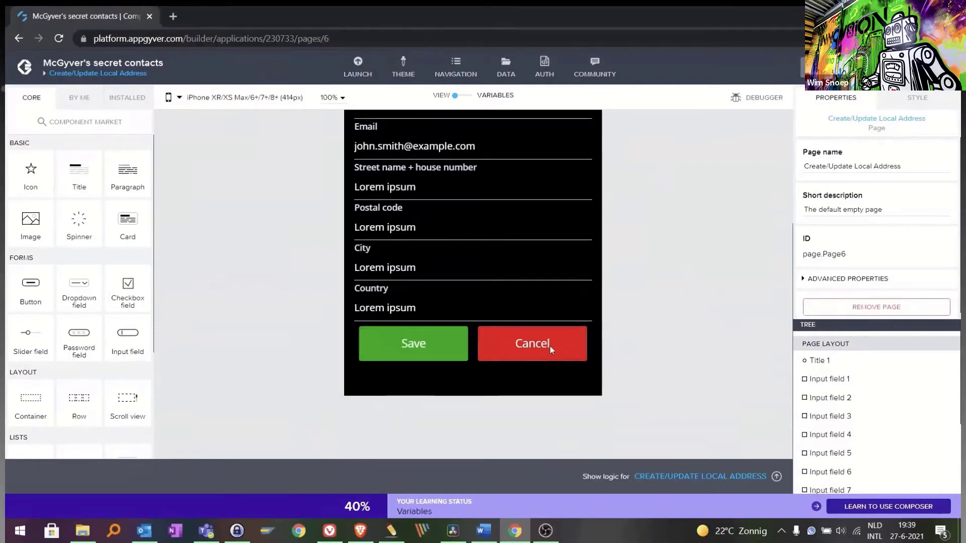
{"action": "left_click", "coordinate": [550, 346]}
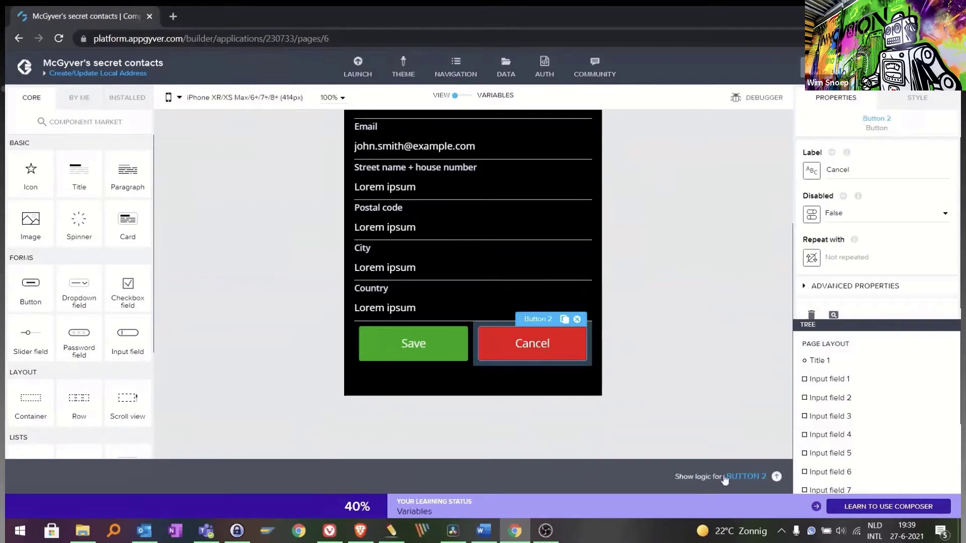
{"action": "left_click", "coordinate": [775, 477]}
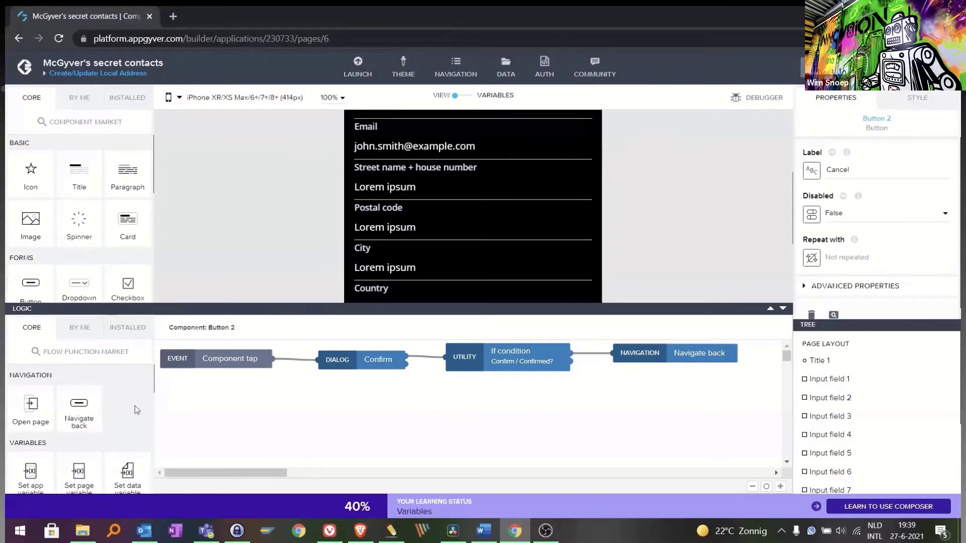
Step: Review the available core flow functions and inspect the Component tap event in the Cancel button's logic
{"action": "mouse_move", "coordinate": [80, 409]}
{"action": "left_mouse_down"}
{"action": "mouse_move", "coordinate": [289, 410]}
{"action": "mouse_move", "coordinate": [99, 411]}
{"action": "left_mouse_up"}
{"action": "scroll", "coordinate": [55, 425], "scroll_direction": "down", "scroll_amount": 1}
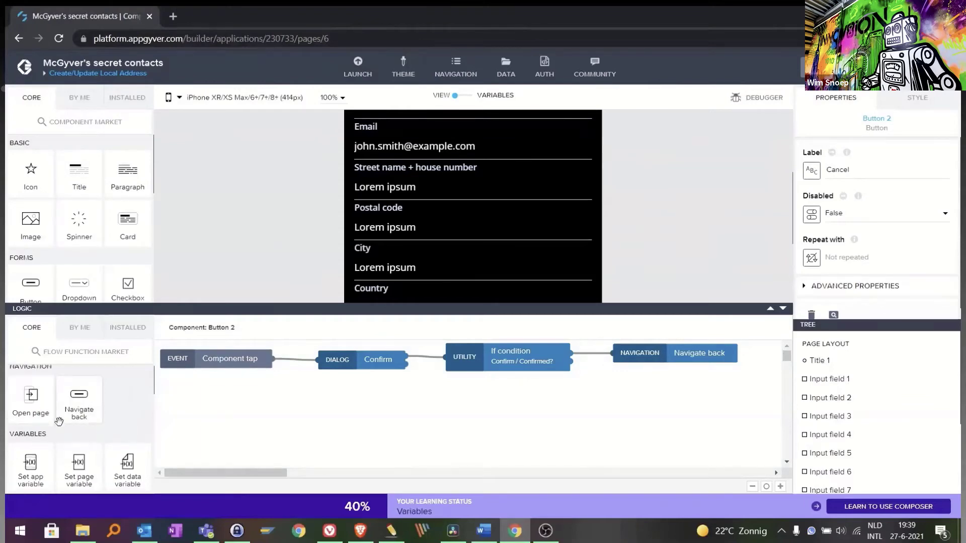
{"action": "scroll", "coordinate": [83, 434], "scroll_direction": "down", "scroll_amount": 2}
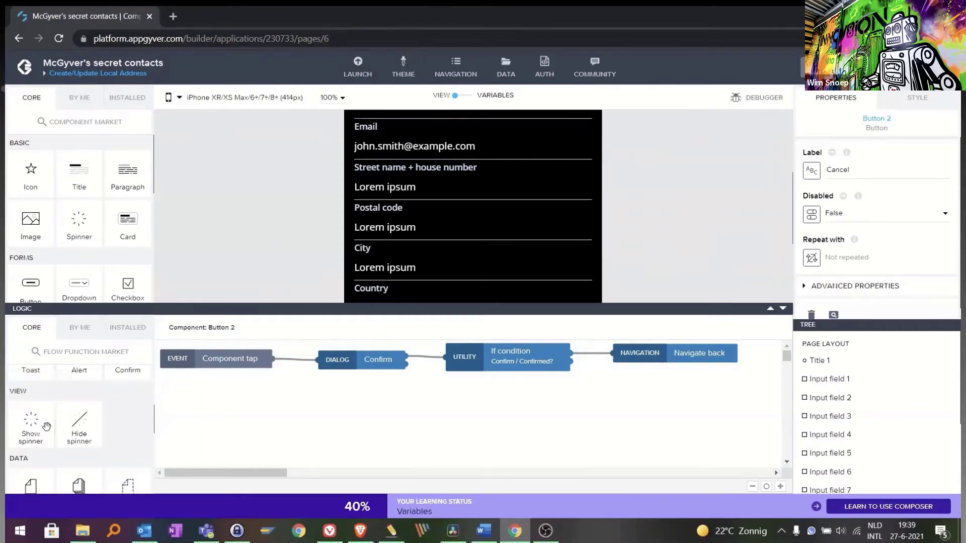
{"action": "scroll", "coordinate": [131, 428], "scroll_direction": "up", "scroll_amount": 1}
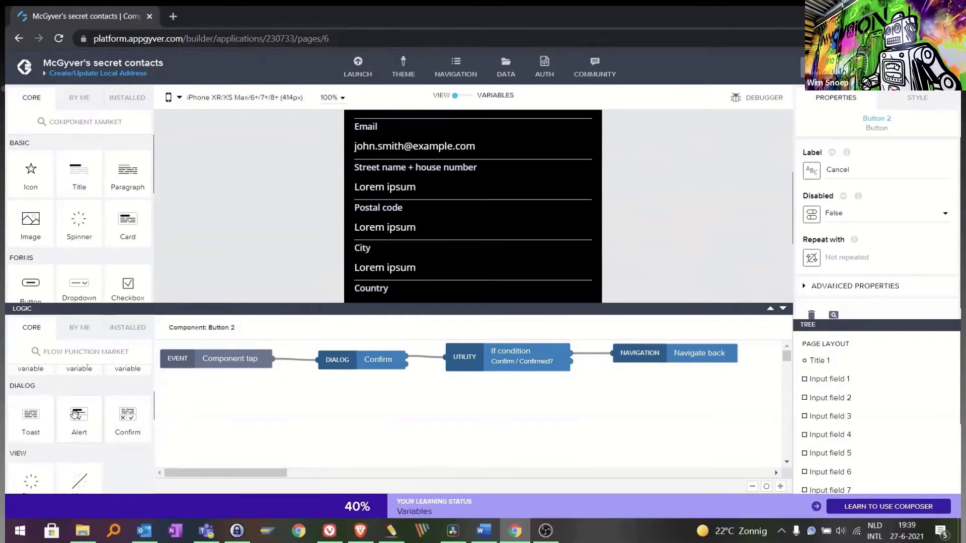
{"action": "scroll", "coordinate": [100, 420], "scroll_direction": "down", "scroll_amount": 3}
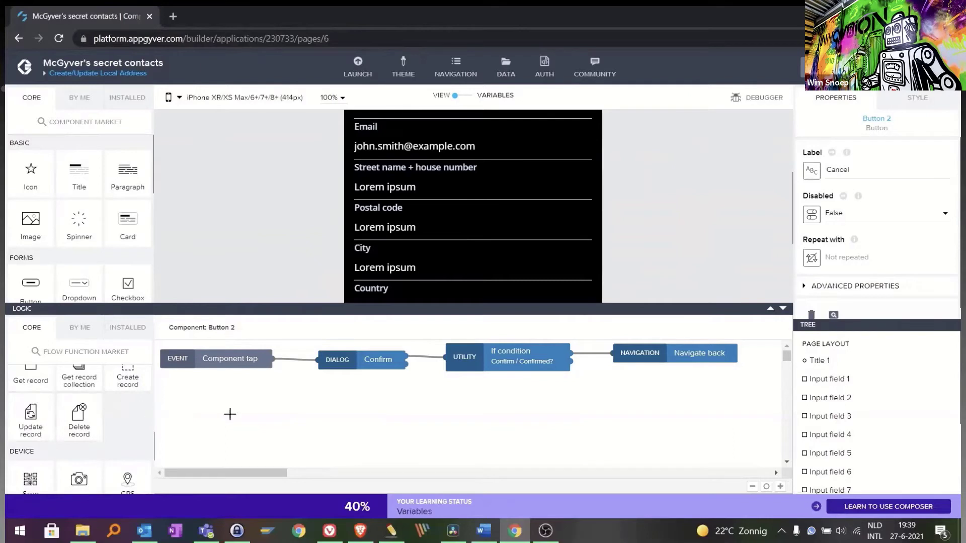
{"action": "left_click", "coordinate": [217, 362]}
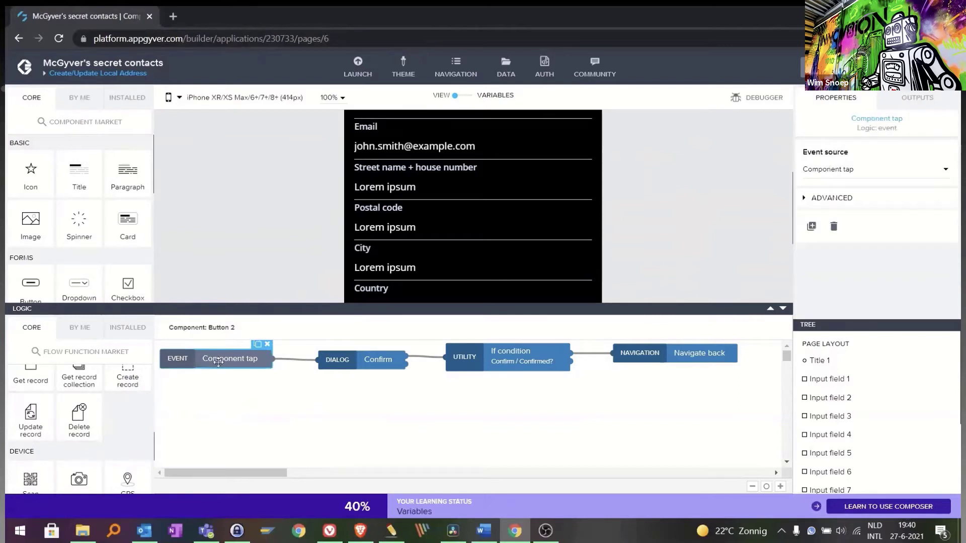
Step: Examine the Confirm dialog's title and its outputs at both ports, and inspect the If condition node it feeds
{"action": "left_click", "coordinate": [379, 365]}
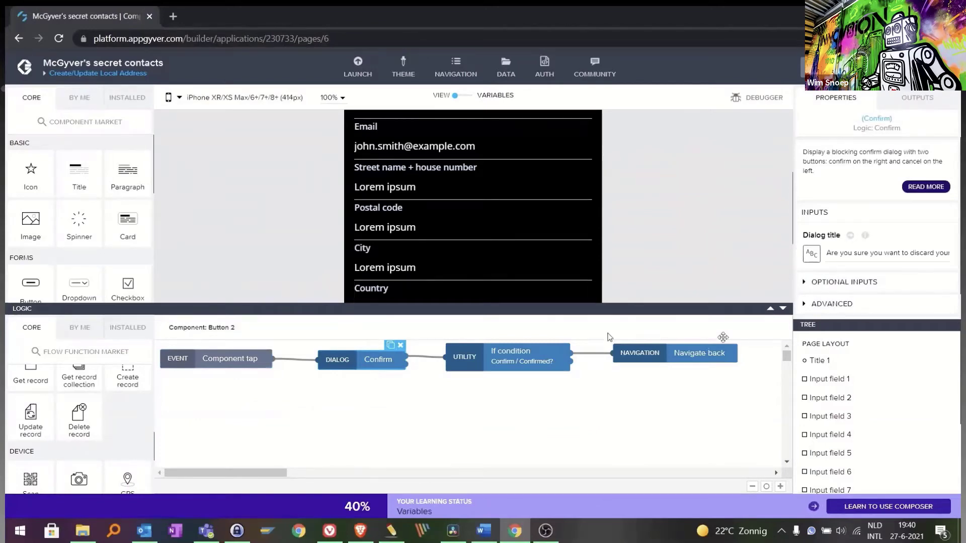
{"action": "left_click", "coordinate": [917, 98]}
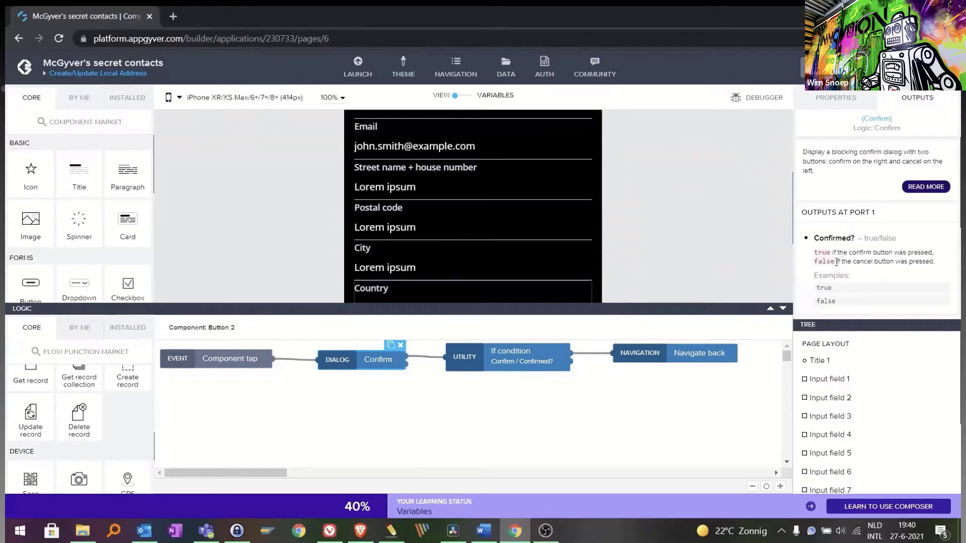
{"action": "scroll", "coordinate": [908, 260], "scroll_direction": "down", "scroll_amount": 2}
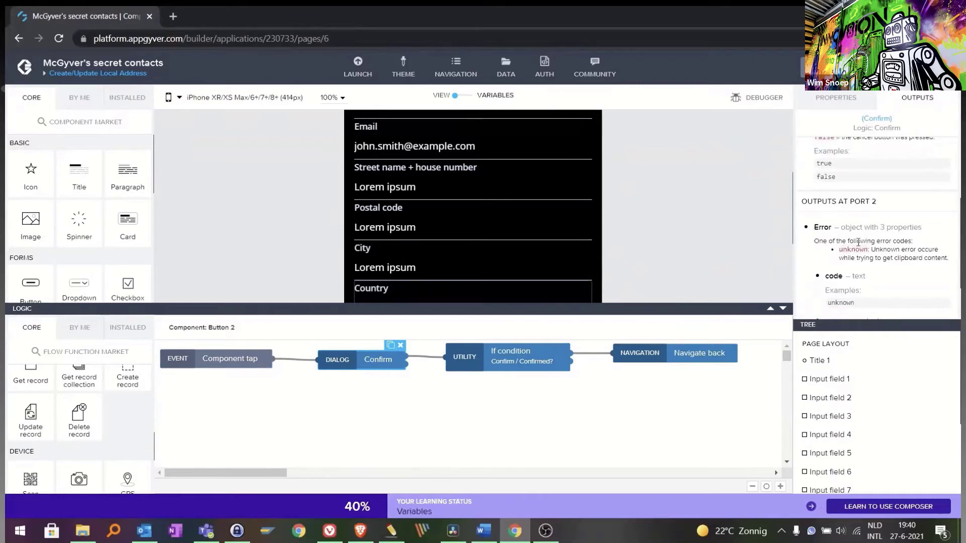
{"action": "scroll", "coordinate": [860, 245], "scroll_direction": "up", "scroll_amount": 1}
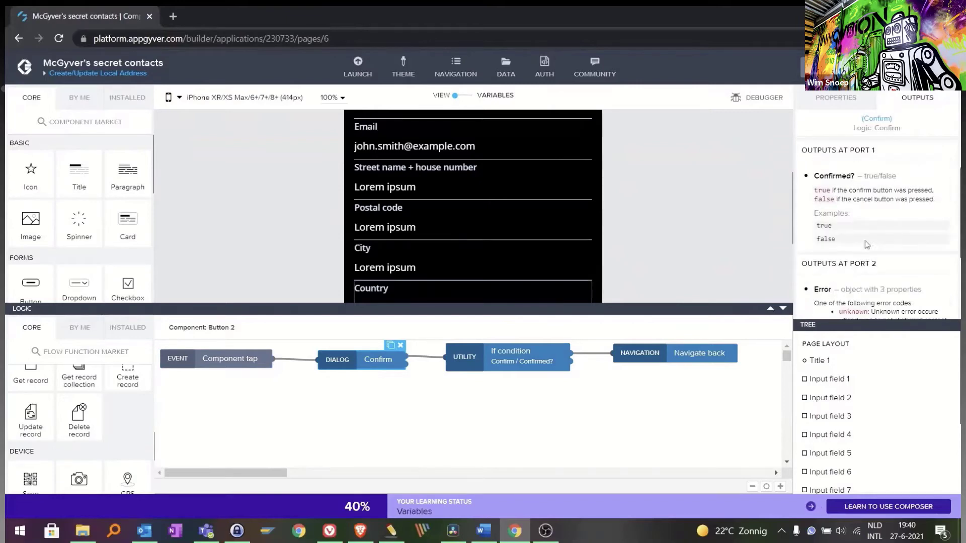
{"action": "scroll", "coordinate": [865, 240], "scroll_direction": "up", "scroll_amount": 1}
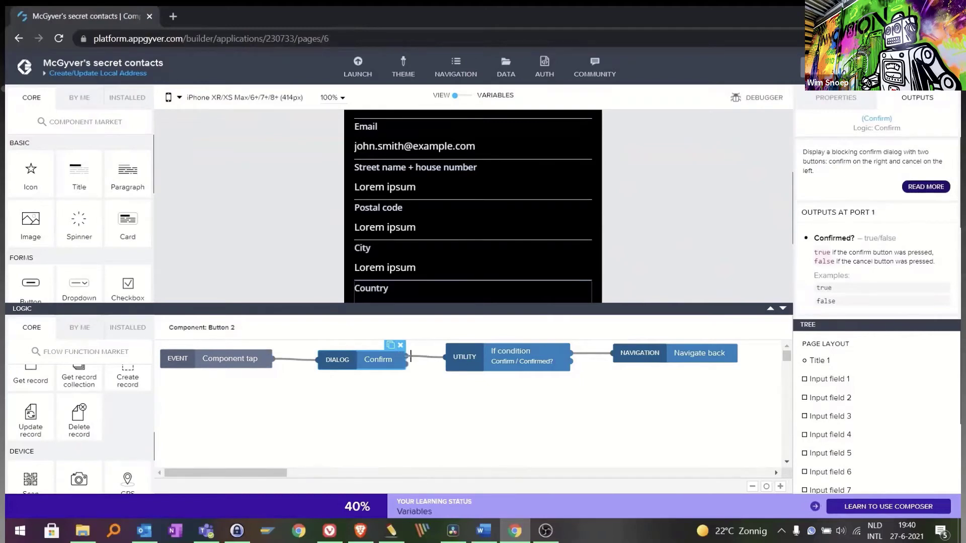
{"action": "left_click_drag", "start_coordinate": [424, 358], "coordinate": [444, 358]}
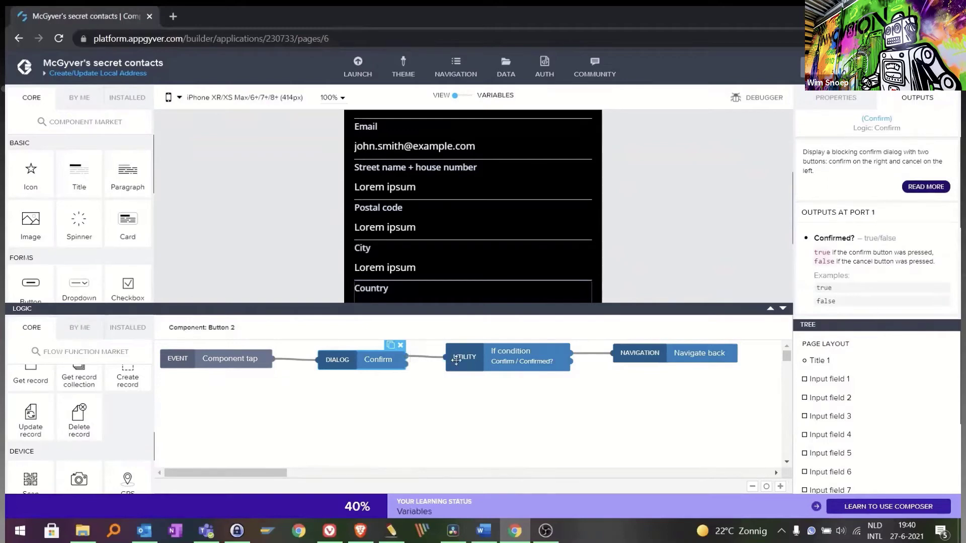
{"action": "left_click", "coordinate": [506, 357]}
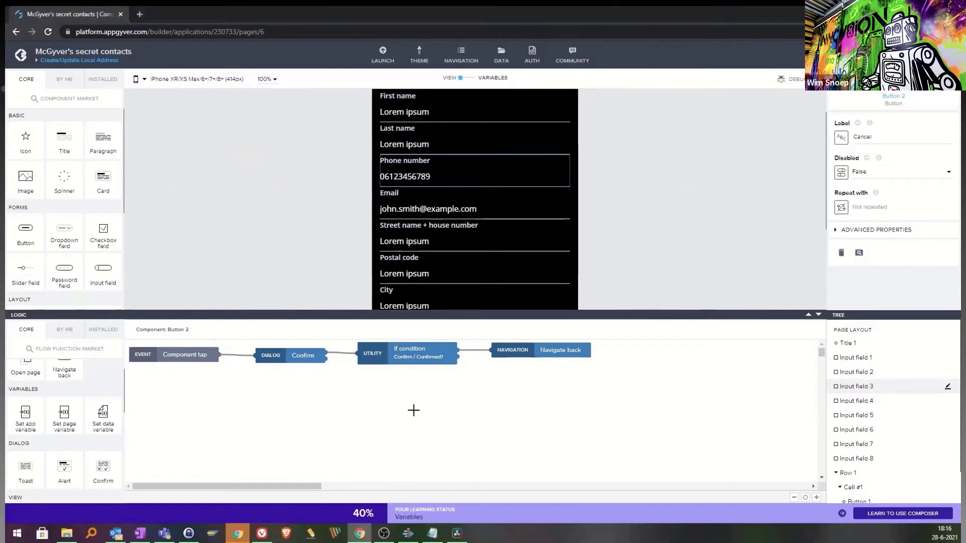
Step: Add a JavaScript node to the Cancel button's logic and connect the Confirm dialog's second (error) output to it
{"action": "scroll", "coordinate": [81, 414], "scroll_direction": "down", "scroll_amount": 2}
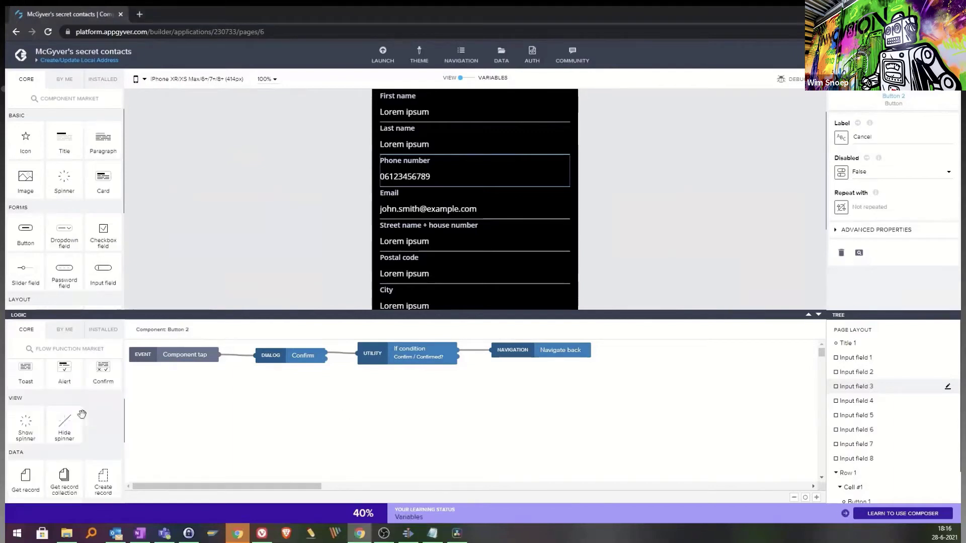
{"action": "scroll", "coordinate": [81, 413], "scroll_direction": "down", "scroll_amount": 3}
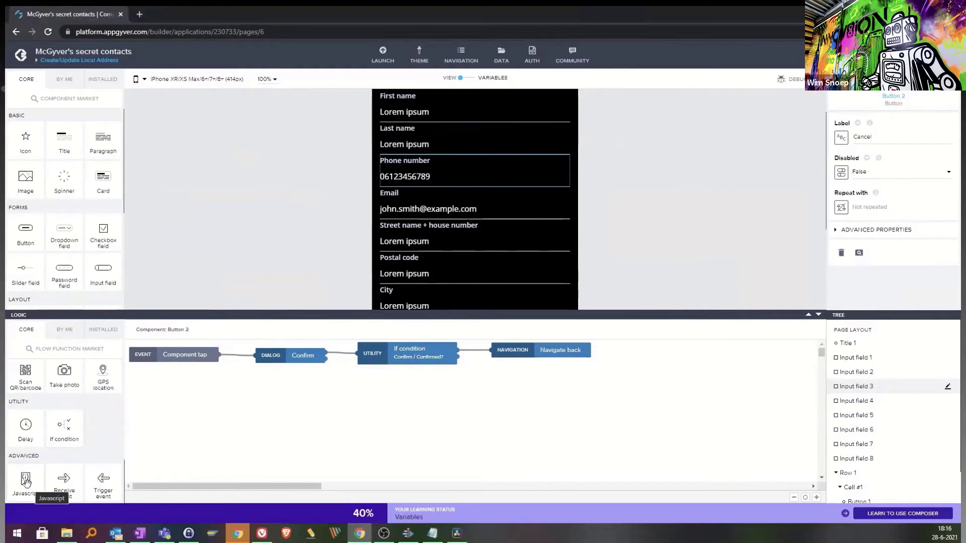
{"action": "left_click_drag", "start_coordinate": [26, 481], "coordinate": [352, 405]}
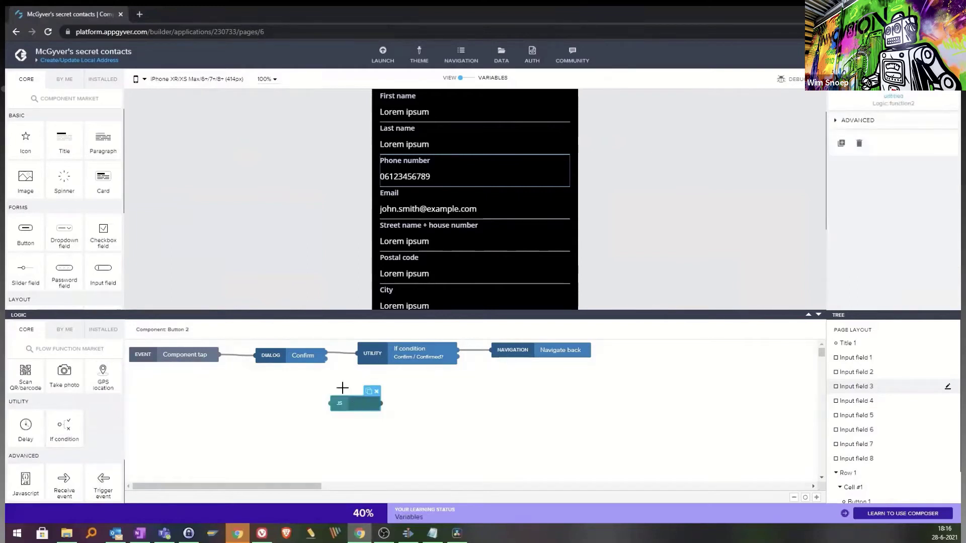
{"action": "left_click", "coordinate": [309, 357]}
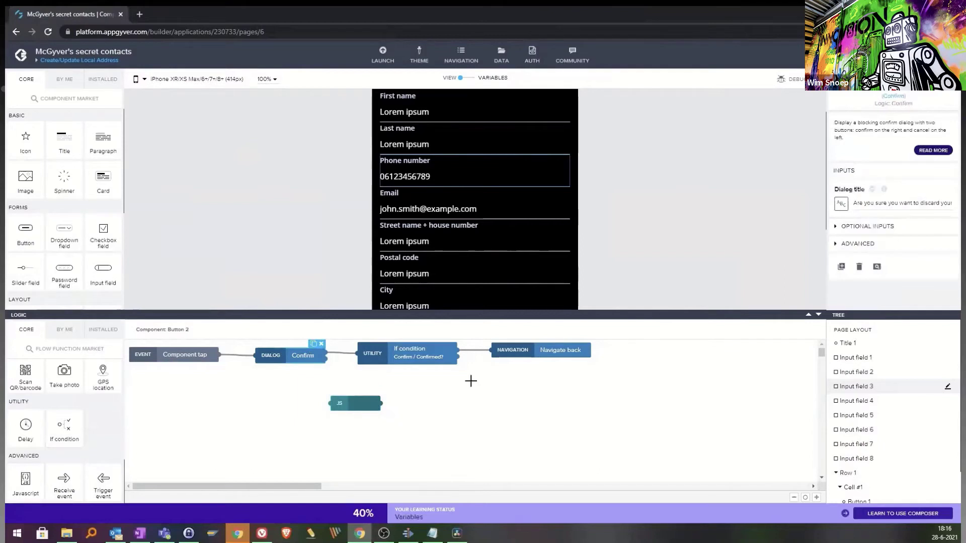
{"action": "scroll", "coordinate": [934, 121], "scroll_direction": "down", "scroll_amount": 3}
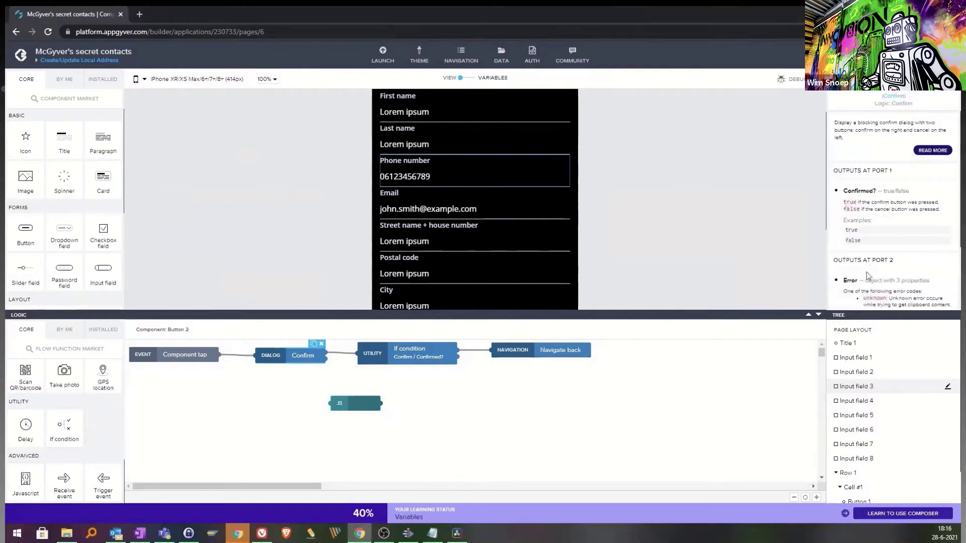
{"action": "scroll", "coordinate": [855, 241], "scroll_direction": "down", "scroll_amount": 2}
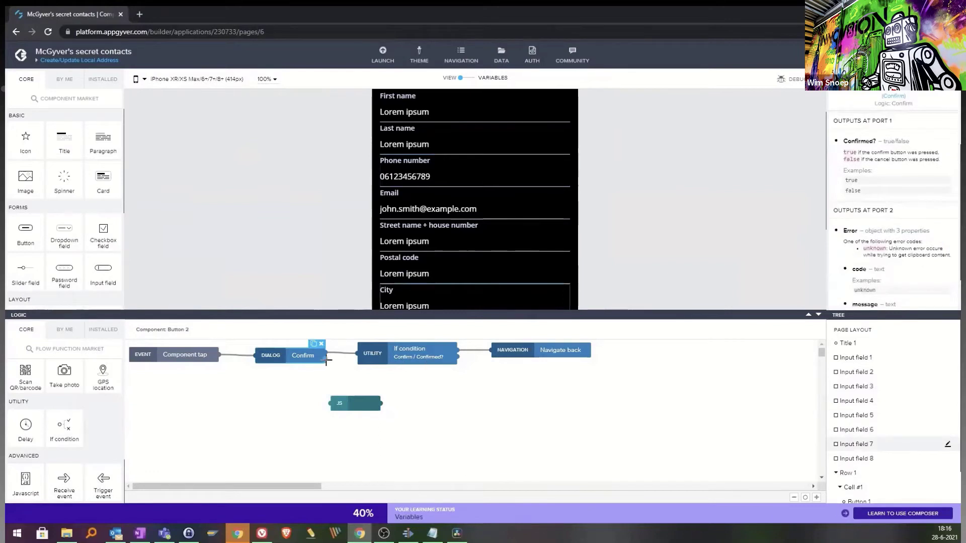
{"action": "left_click_drag", "start_coordinate": [327, 360], "coordinate": [363, 405]}
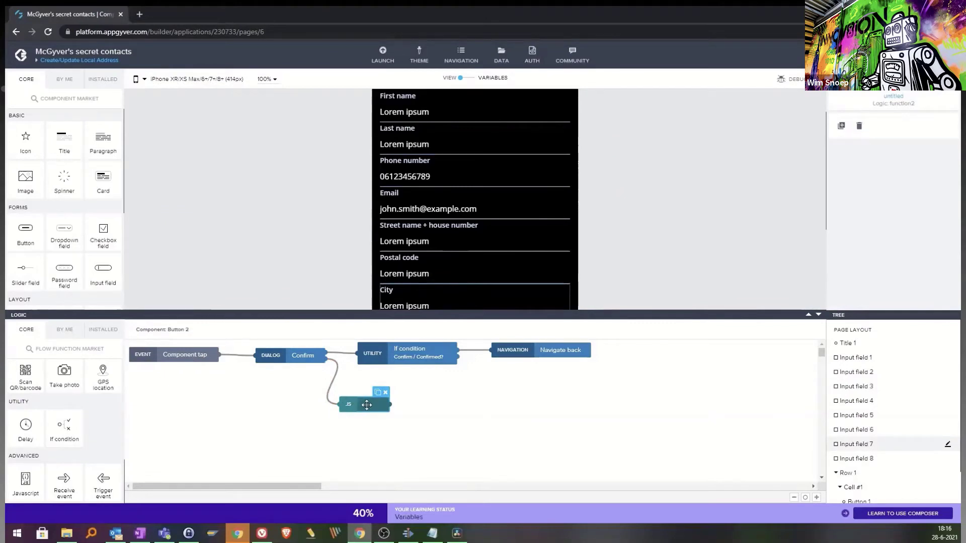
Step: Bind the JavaScript node's input1 to the Confirm node's Error: message output and update the function with its default code
{"action": "double_click", "coordinate": [367, 405]}
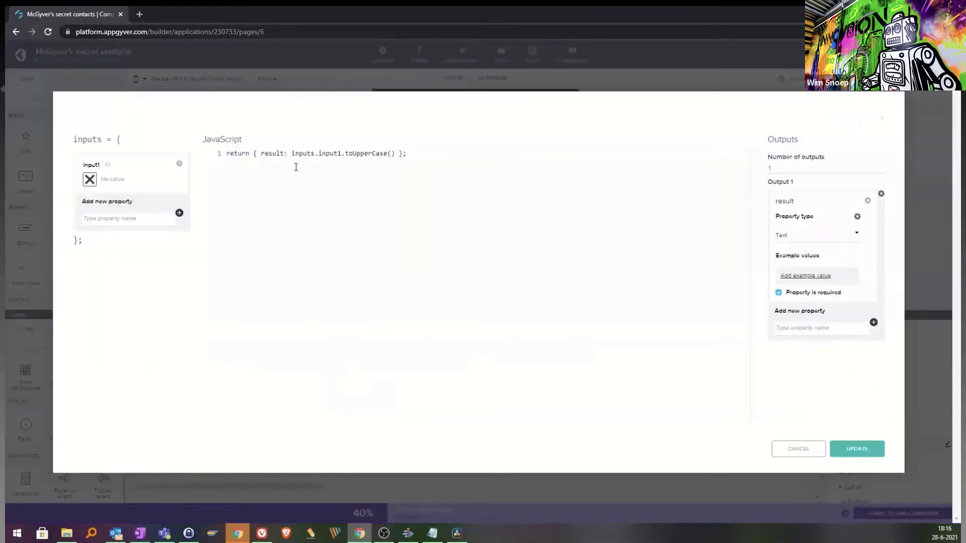
{"action": "left_click", "coordinate": [90, 182]}
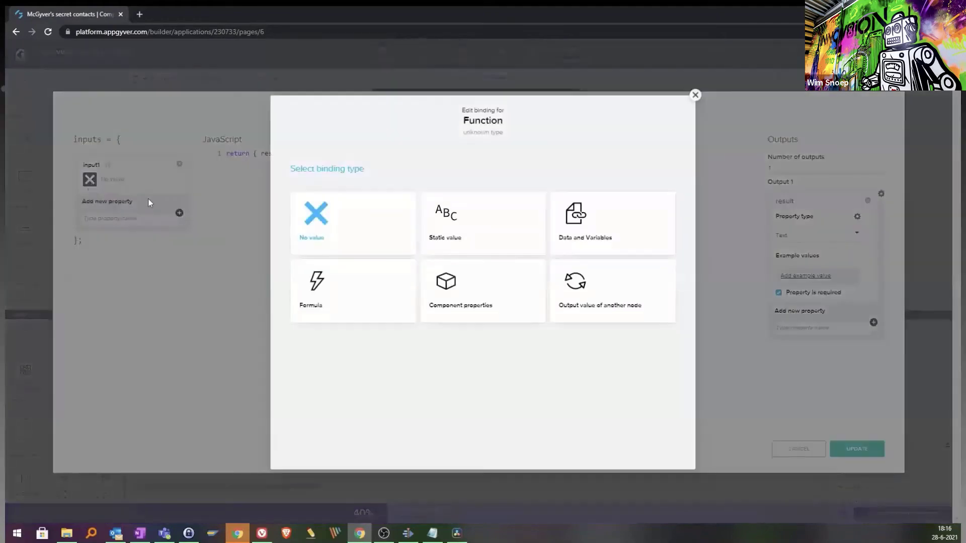
{"action": "left_click", "coordinate": [615, 312]}
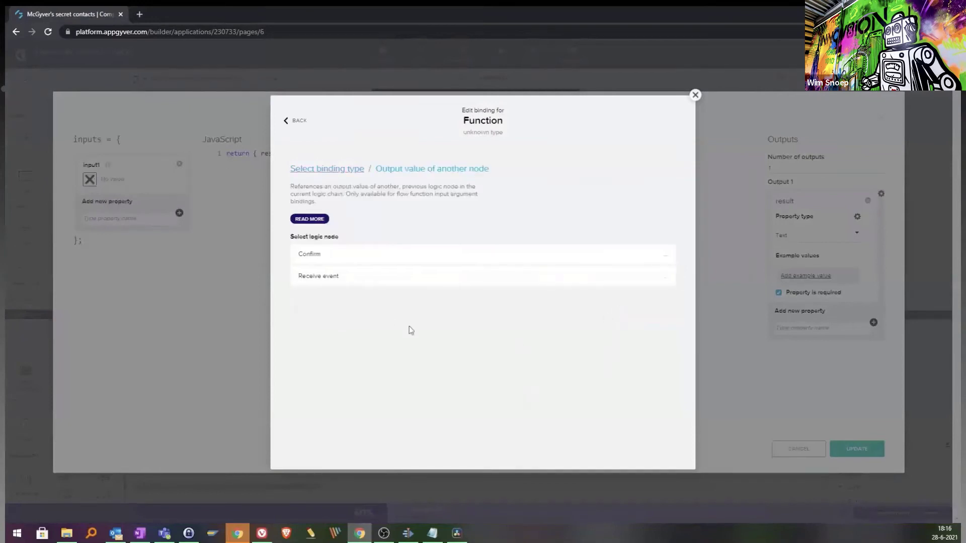
{"action": "left_click", "coordinate": [344, 258]}
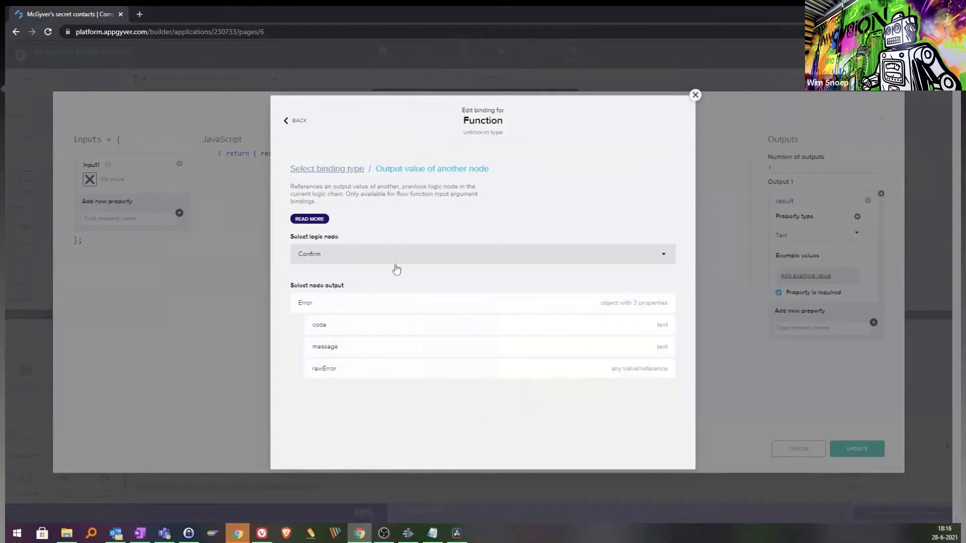
{"action": "left_click", "coordinate": [372, 352]}
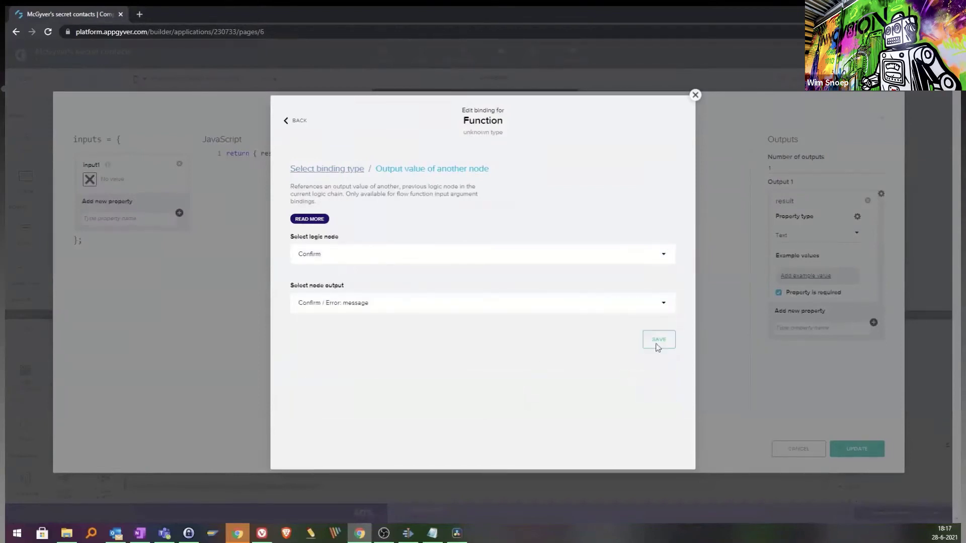
{"action": "left_click", "coordinate": [658, 348]}
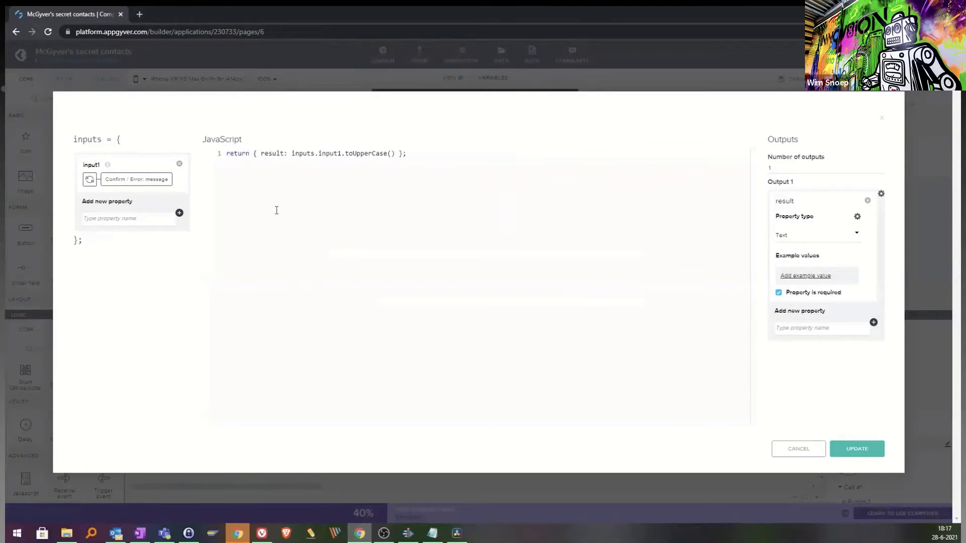
{"action": "left_click_drag", "start_coordinate": [237, 153], "coordinate": [401, 153]}
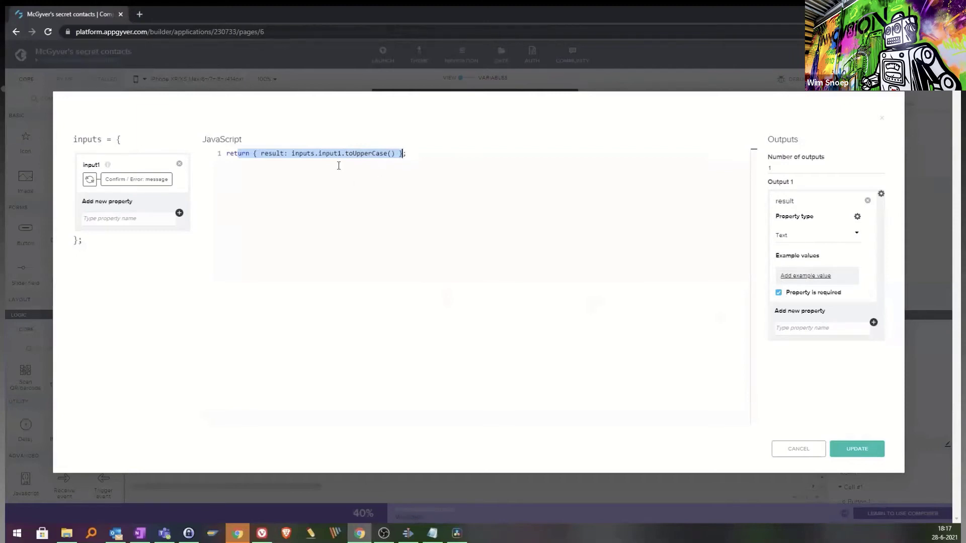
{"action": "left_click", "coordinate": [857, 450]}
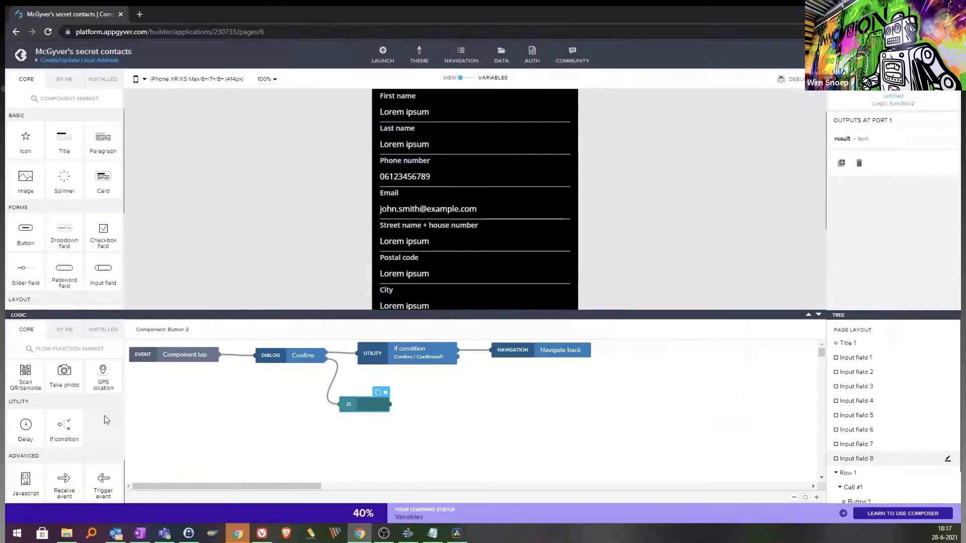
Step: Add a Toast dialog node to the flow and connect the JavaScript node's output to it
{"action": "scroll", "coordinate": [100, 422], "scroll_direction": "up", "scroll_amount": 3}
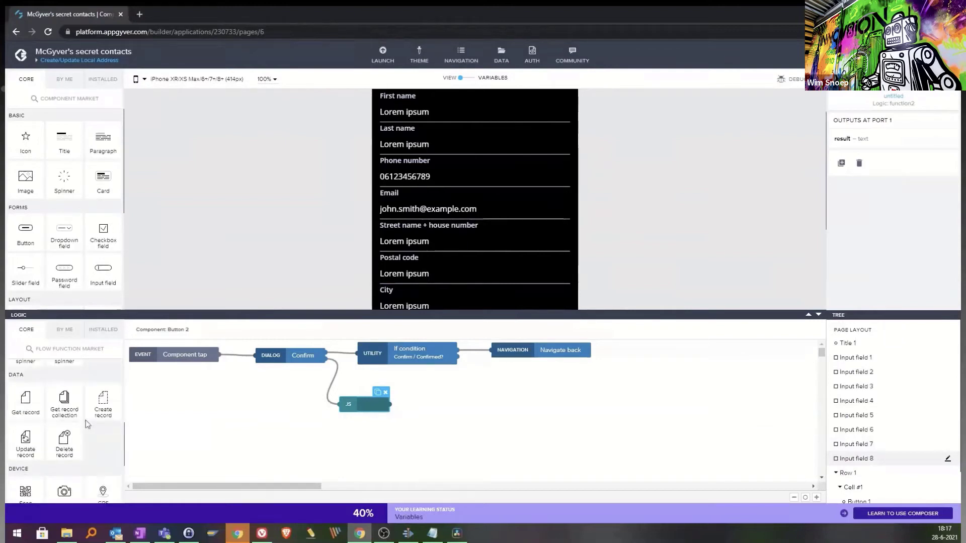
{"action": "scroll", "coordinate": [86, 423], "scroll_direction": "up", "scroll_amount": 3}
{"action": "left_click_drag", "start_coordinate": [26, 420], "coordinate": [503, 410]}
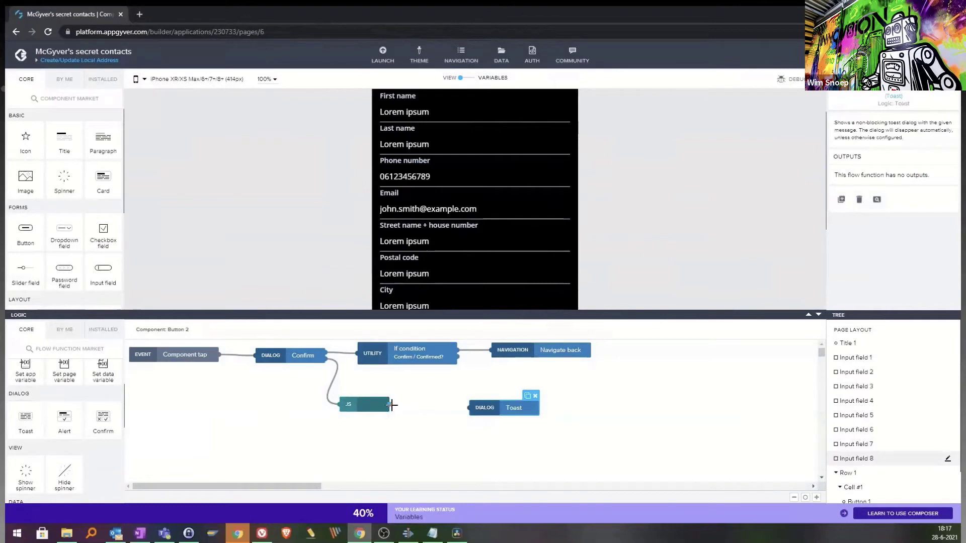
{"action": "left_click_drag", "start_coordinate": [392, 404], "coordinate": [469, 407]}
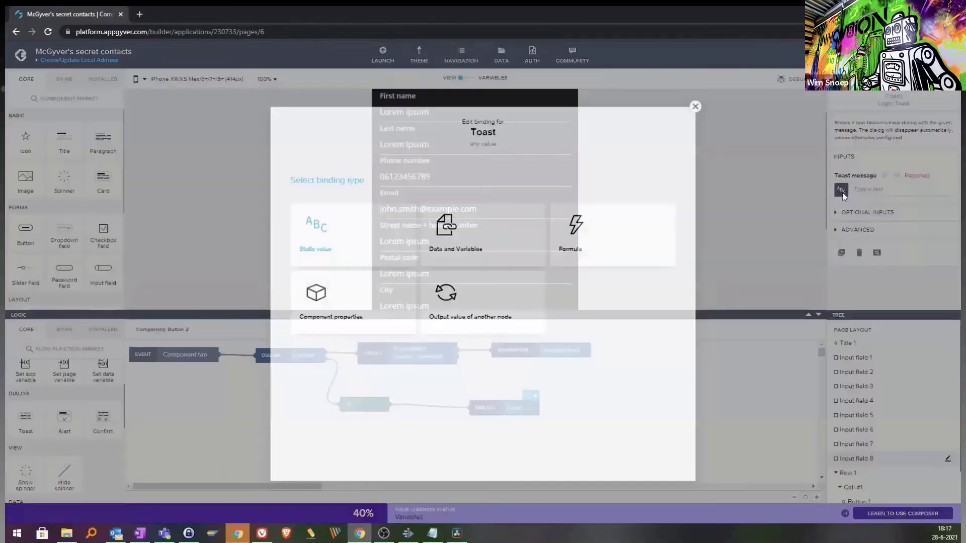
Step: Bind the Toast message to the result output of the Function node and save the app
{"action": "left_click", "coordinate": [841, 191]}
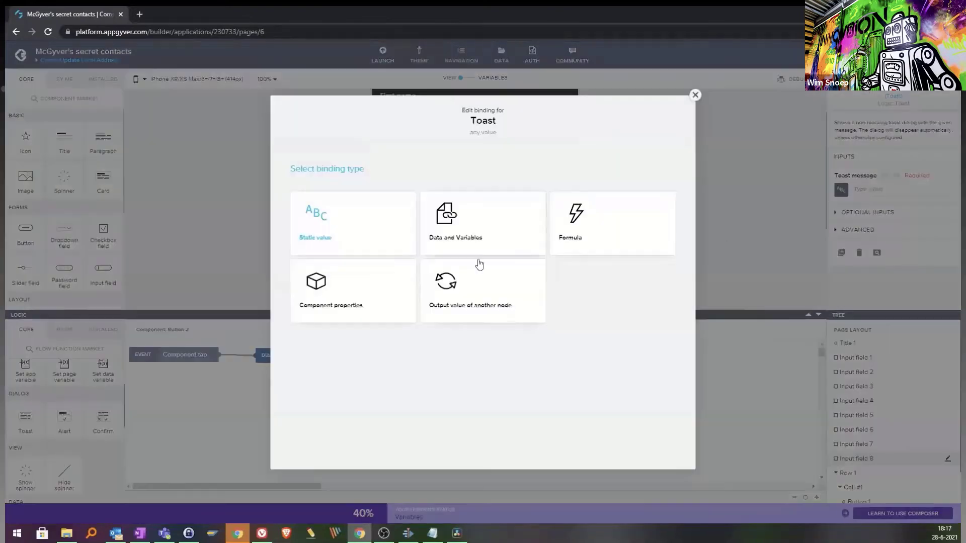
{"action": "left_click", "coordinate": [466, 299]}
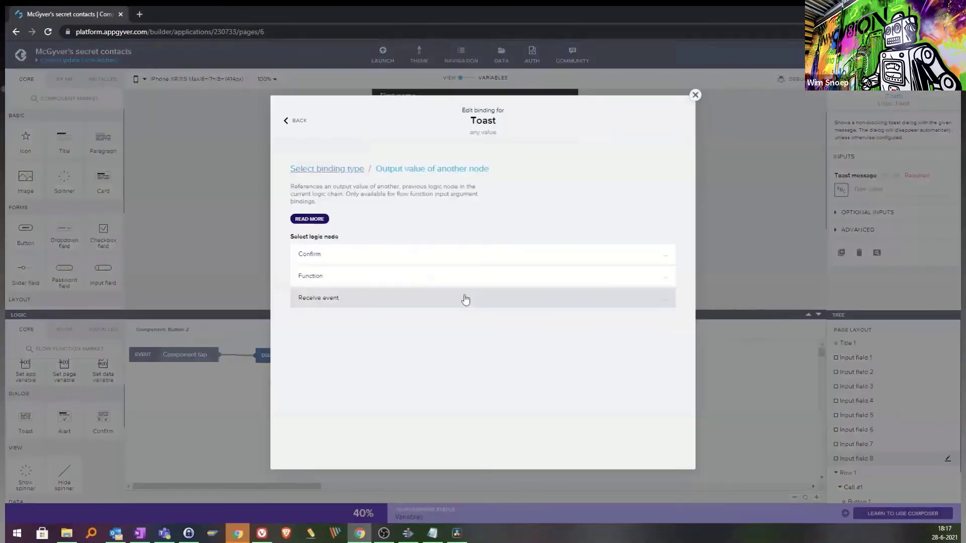
{"action": "left_click", "coordinate": [337, 284]}
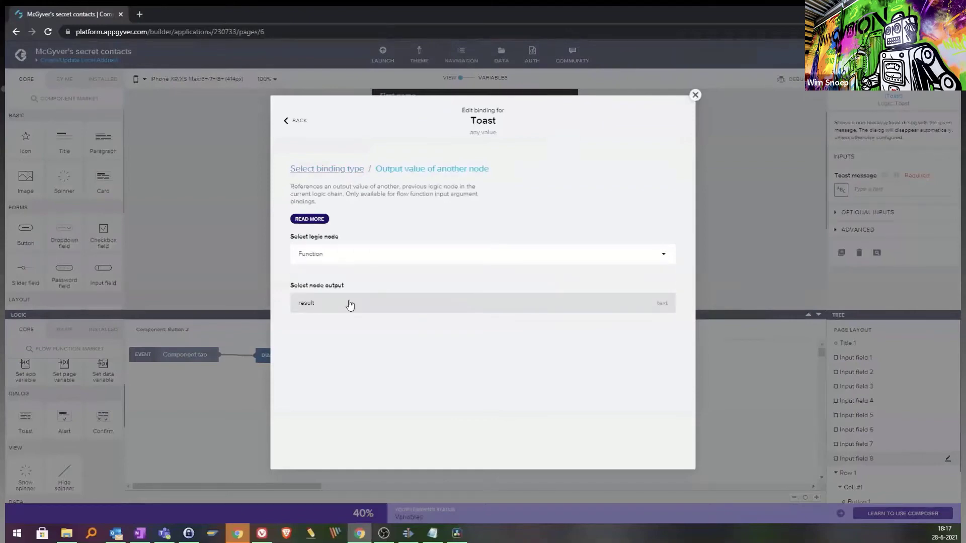
{"action": "left_click", "coordinate": [350, 303]}
{"action": "left_click", "coordinate": [660, 345]}
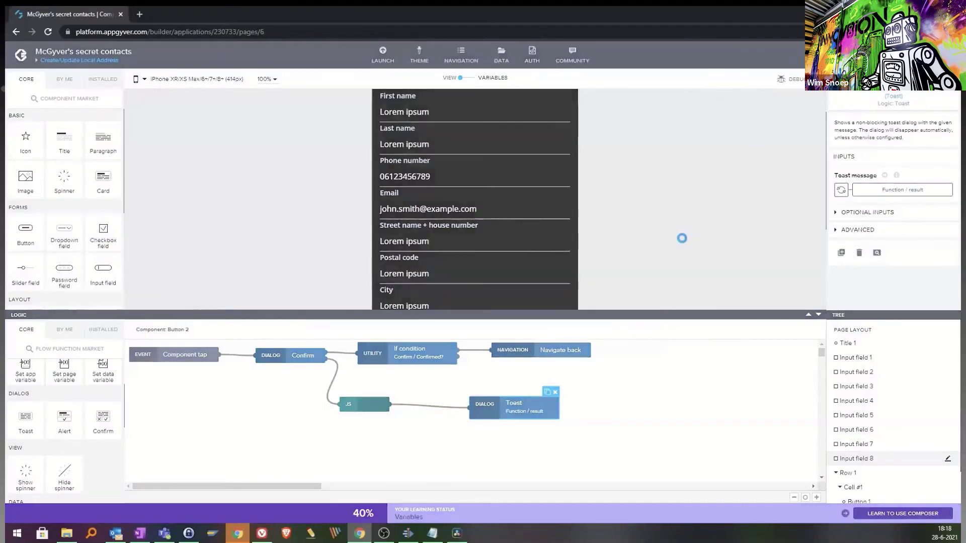
{"action": "left_click", "coordinate": [684, 243]}
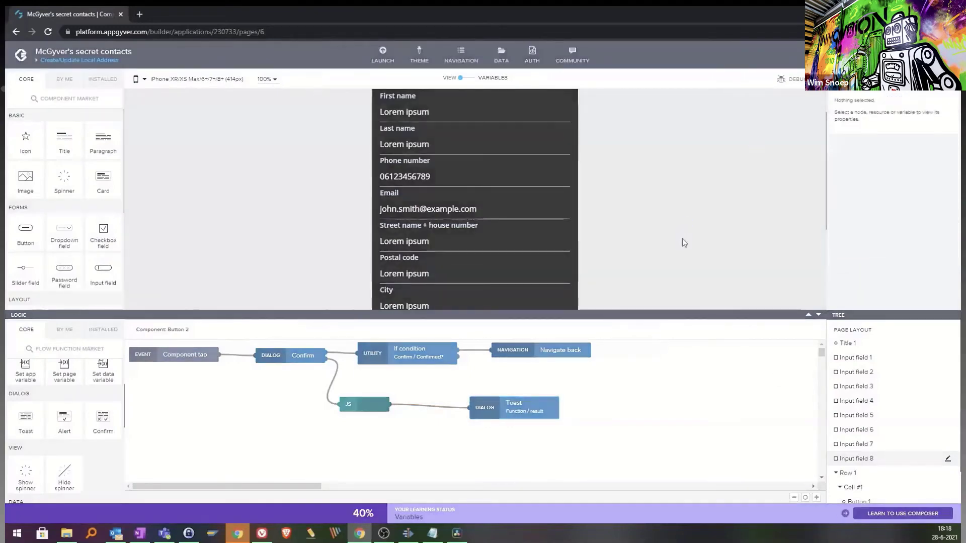
{"action": "key", "text": "ctrl+s"}
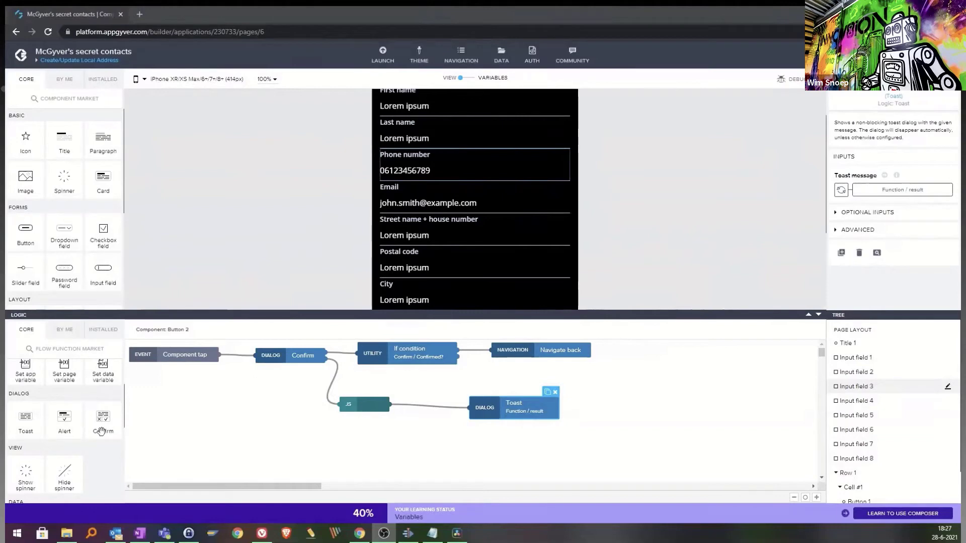
Step: Switch the First name input field's label binding to a formula and clear the default expression in the formula editor
{"action": "left_click", "coordinate": [508, 114]}
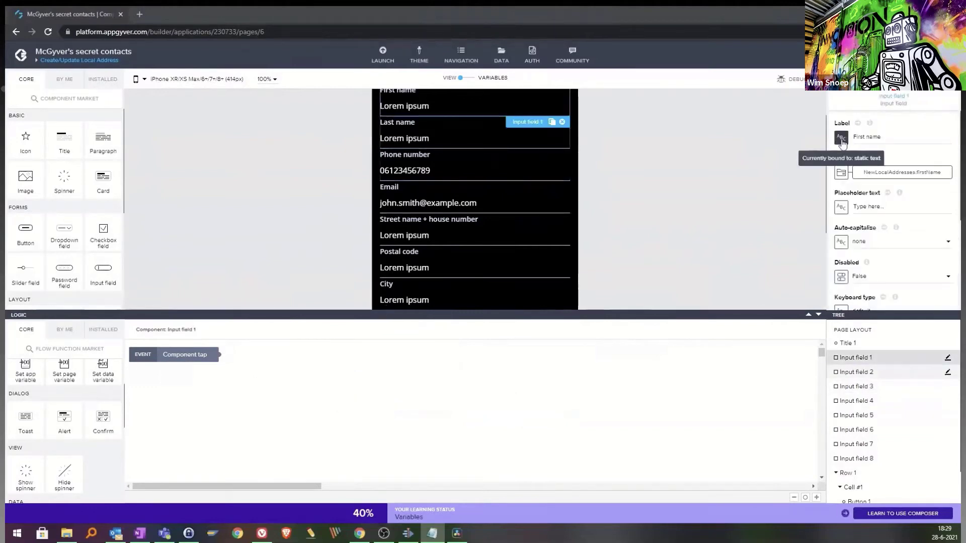
{"action": "left_click", "coordinate": [842, 138]}
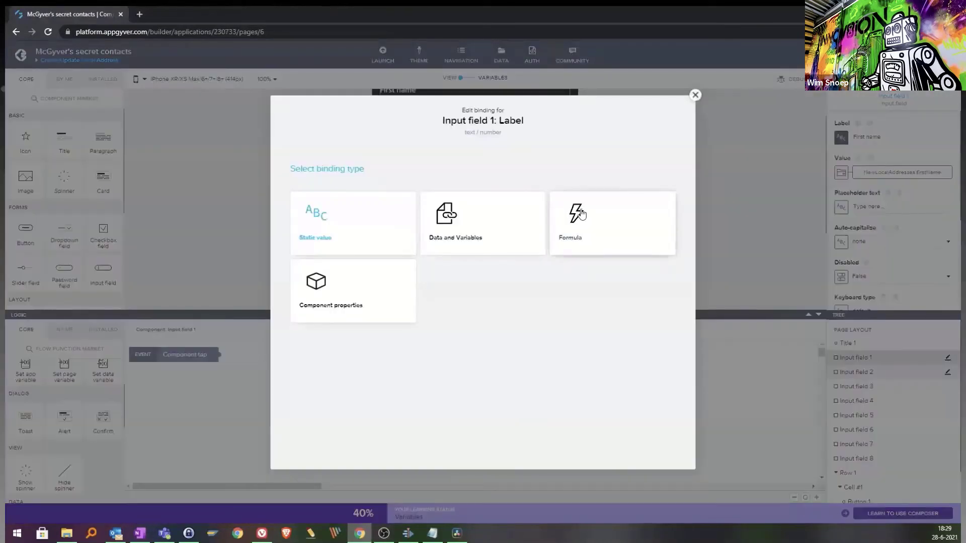
{"action": "left_click", "coordinate": [581, 214]}
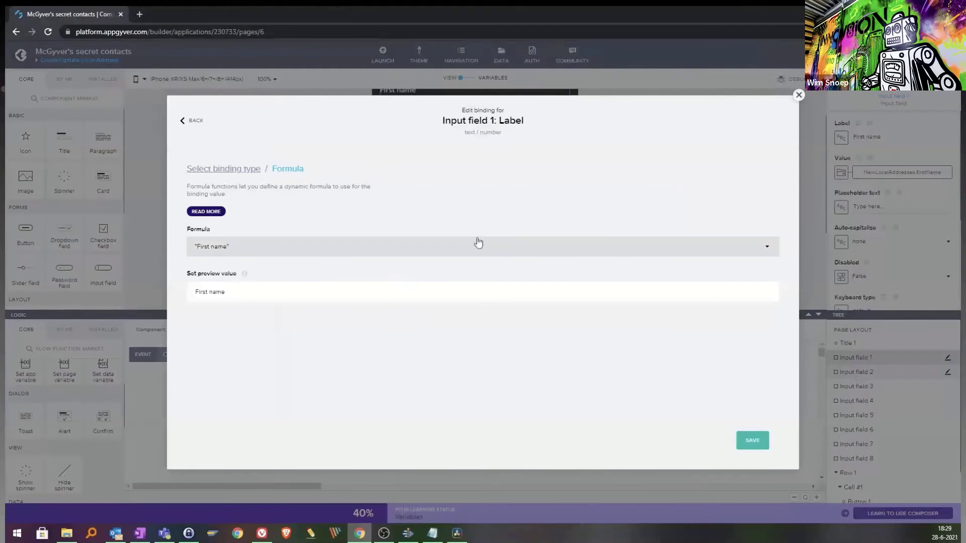
{"action": "left_click", "coordinate": [474, 245]}
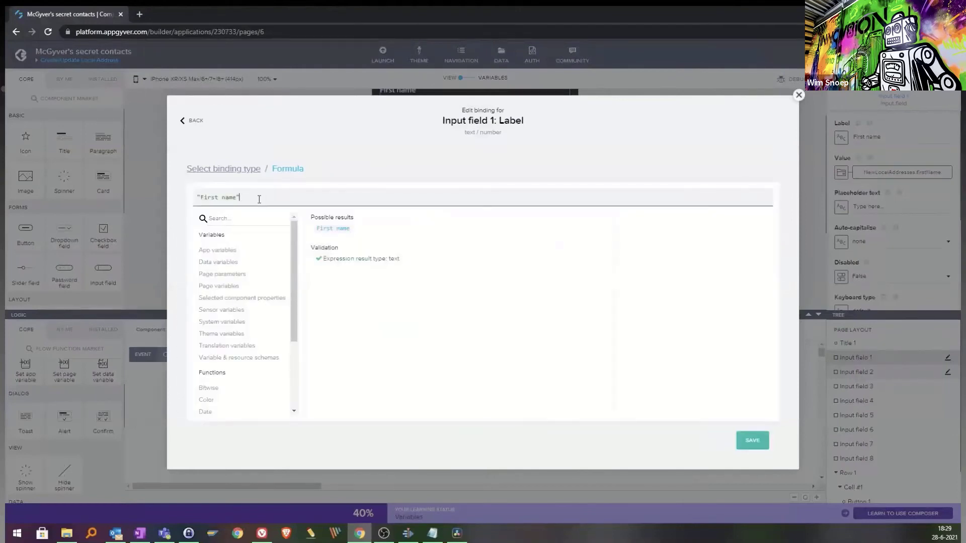
{"action": "left_click_drag", "start_coordinate": [241, 199], "coordinate": [176, 200]}
{"action": "key", "text": "BackSpace"}
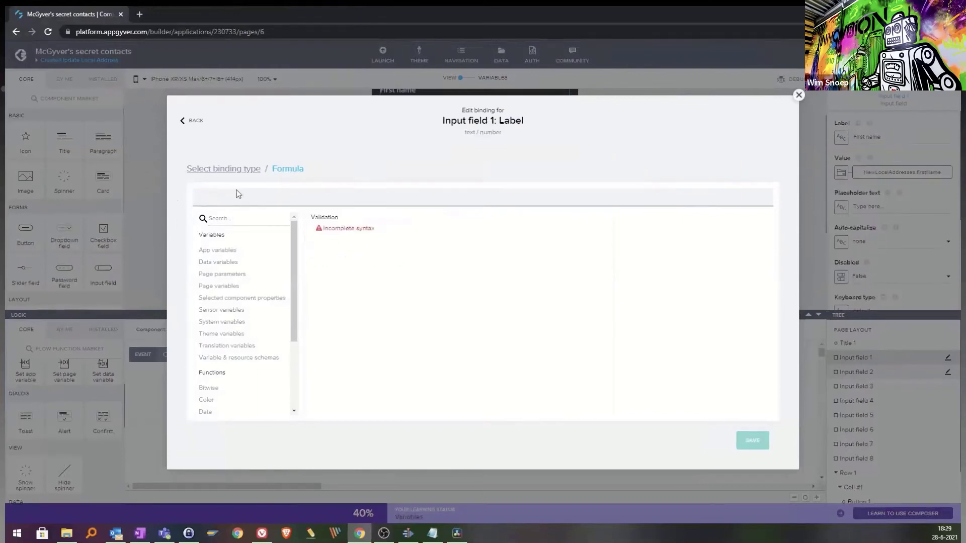
Step: Set the label formula to data.NewLocalAddresses.firstName + " " + data.NewLocalAddresses.lastName and save the binding
{"action": "type", "text": "data"}
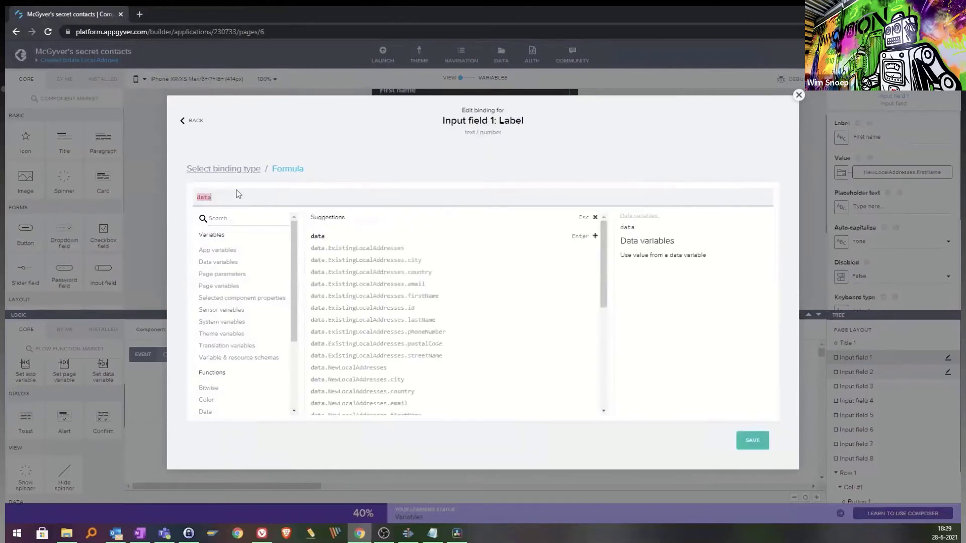
{"action": "type", "text": ".first"}
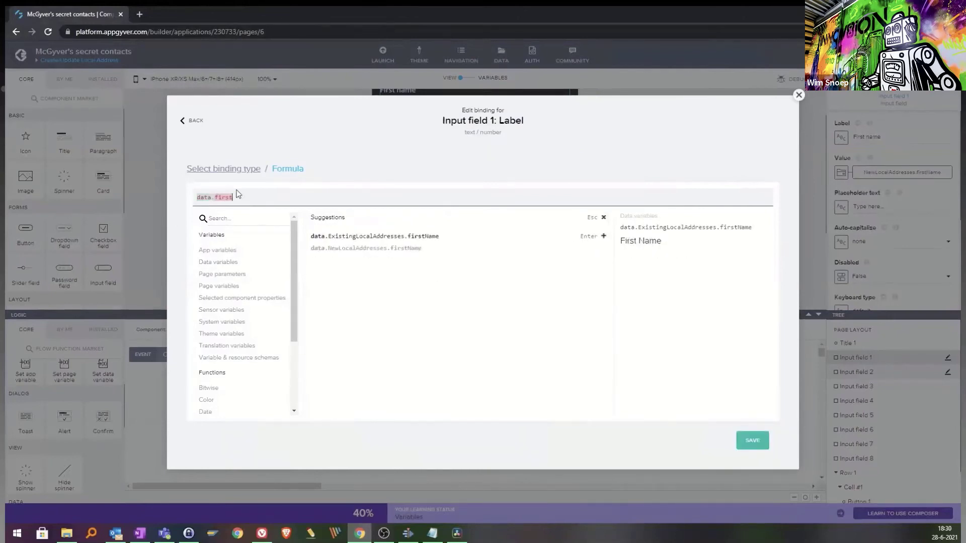
{"action": "left_click", "coordinate": [394, 249]}
{"action": "type", "text": "+"}
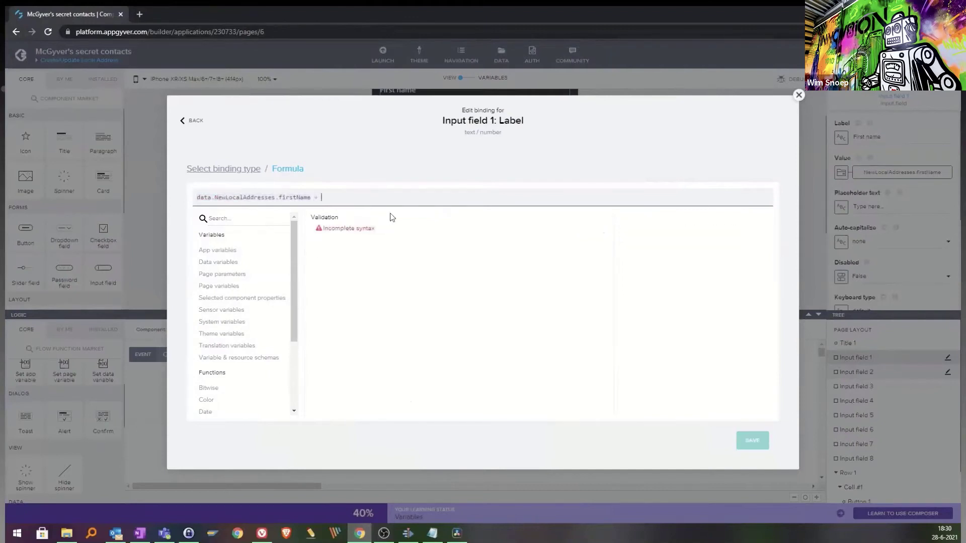
{"action": "type", "text": " \"\""}
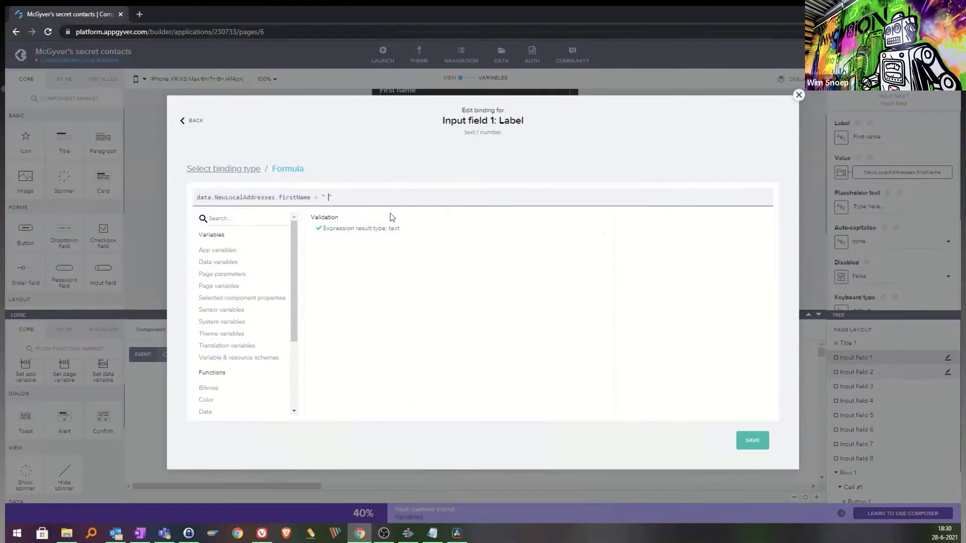
{"action": "key", "text": "Right"}
{"action": "type", "text": "+ data"}
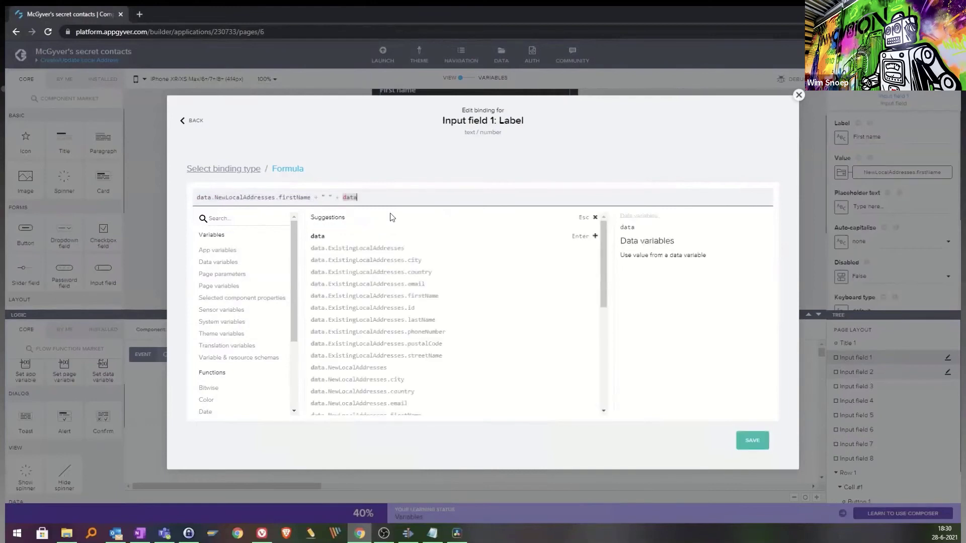
{"action": "type", "text": ".la"}
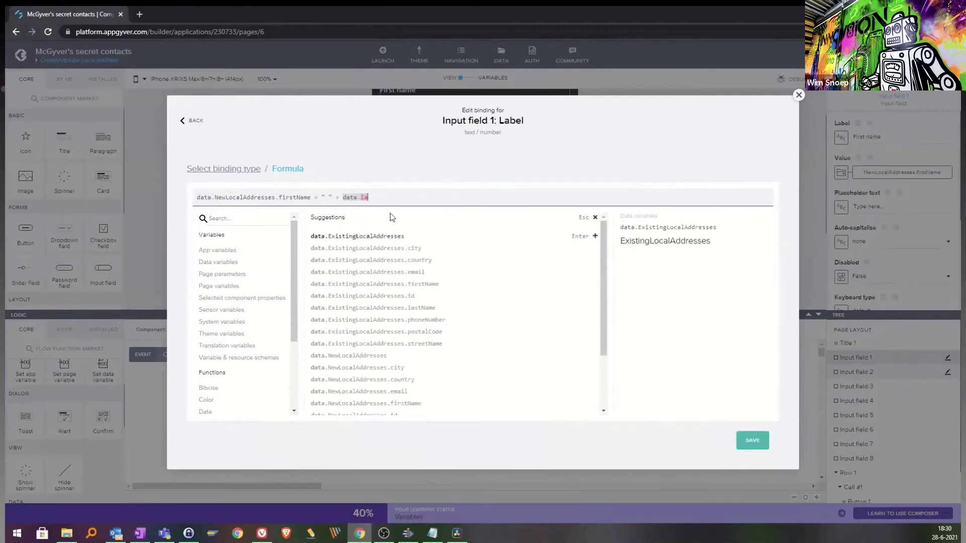
{"action": "type", "text": "stnam"}
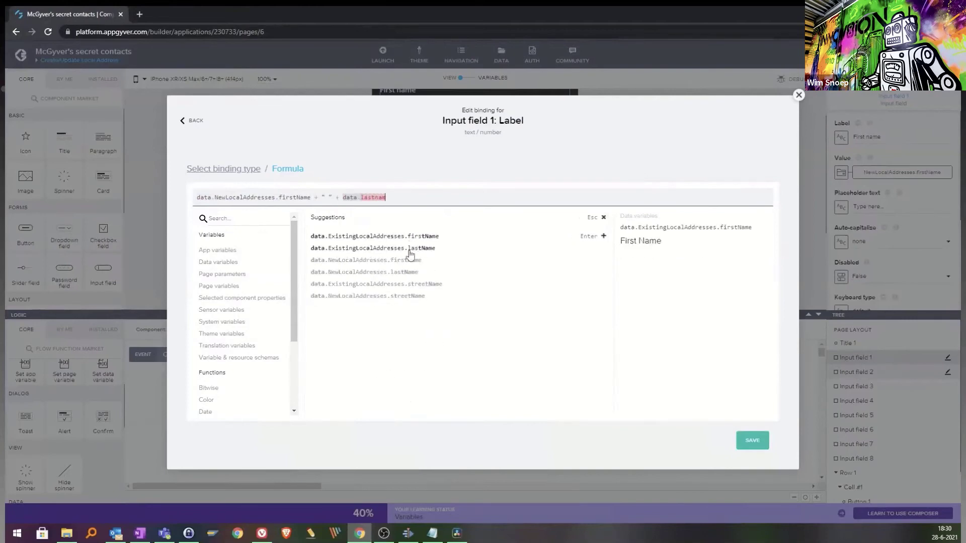
{"action": "left_click", "coordinate": [410, 272]}
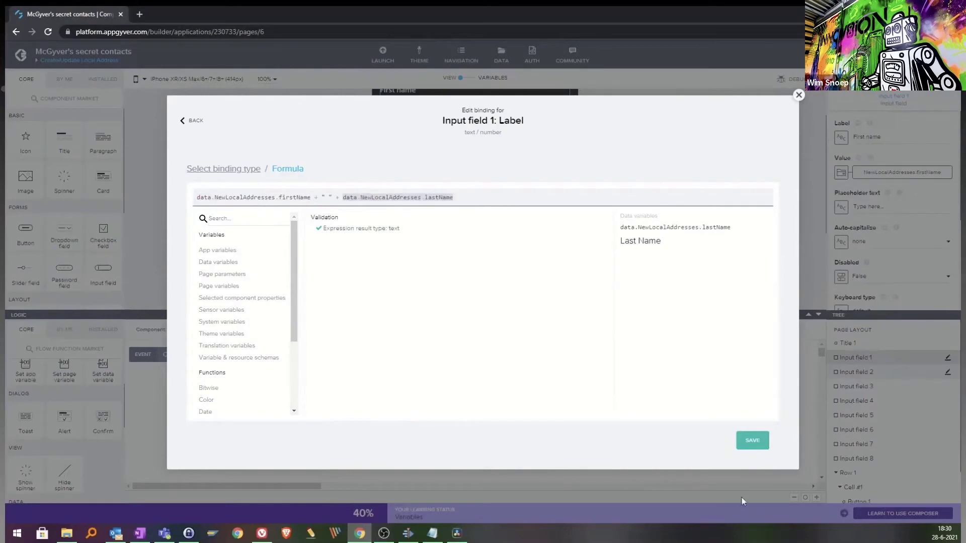
{"action": "left_click", "coordinate": [750, 440]}
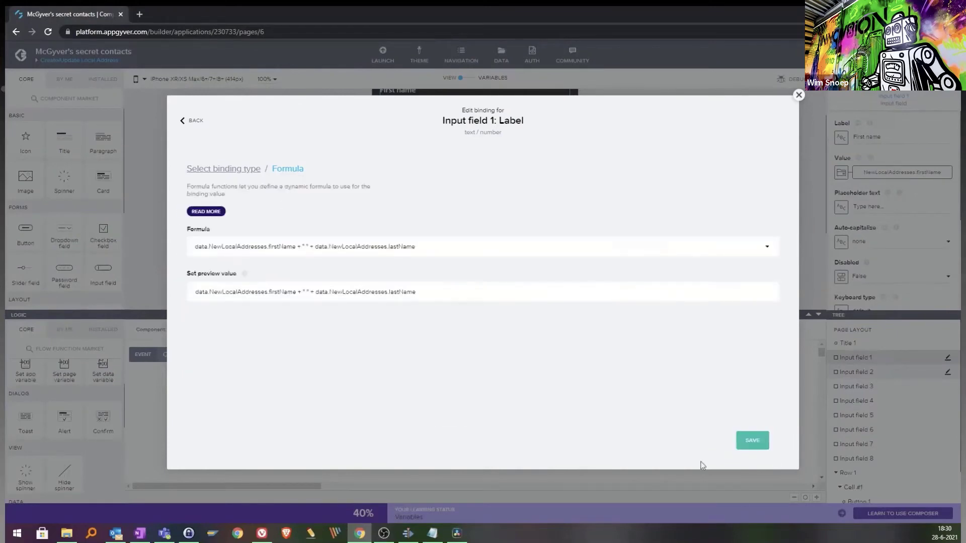
{"action": "left_click", "coordinate": [751, 443]}
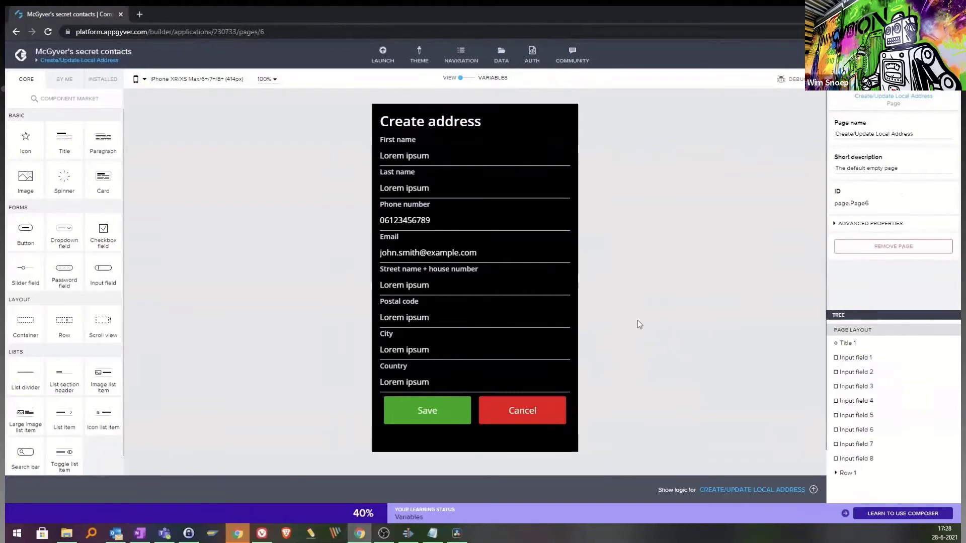
Step: Launch McGyver's secret contacts in the web app preview portal and open the Create contact form for local addresses
{"action": "left_click", "coordinate": [384, 61]}
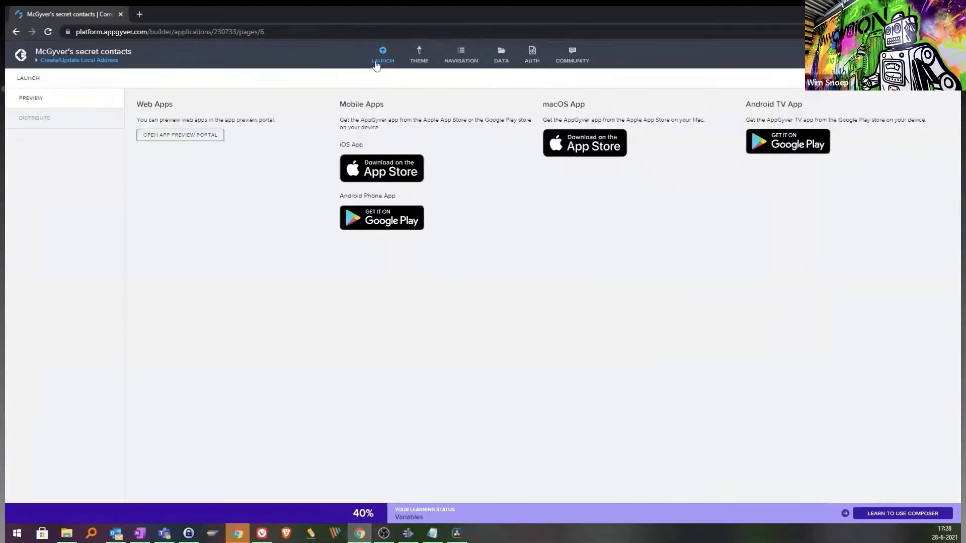
{"action": "left_click", "coordinate": [181, 139]}
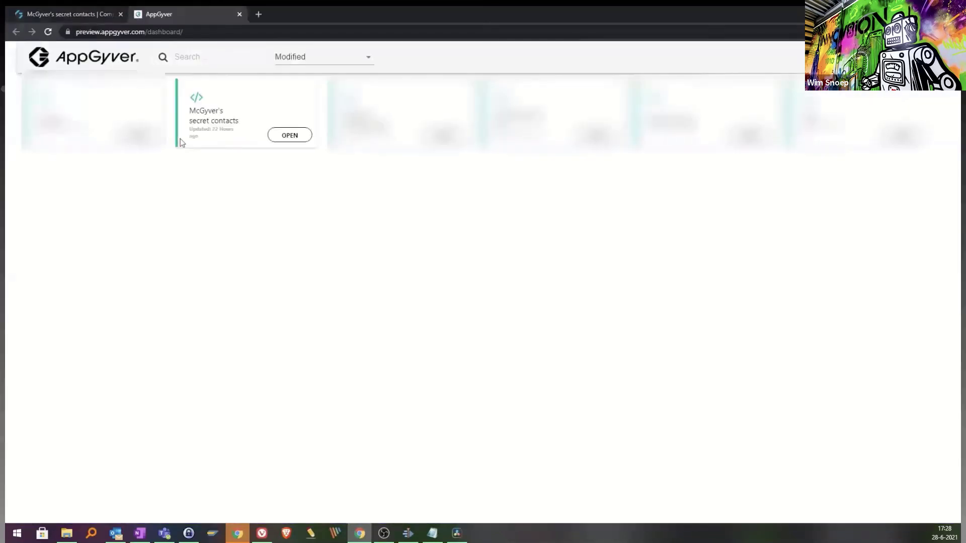
{"action": "left_click", "coordinate": [294, 137]}
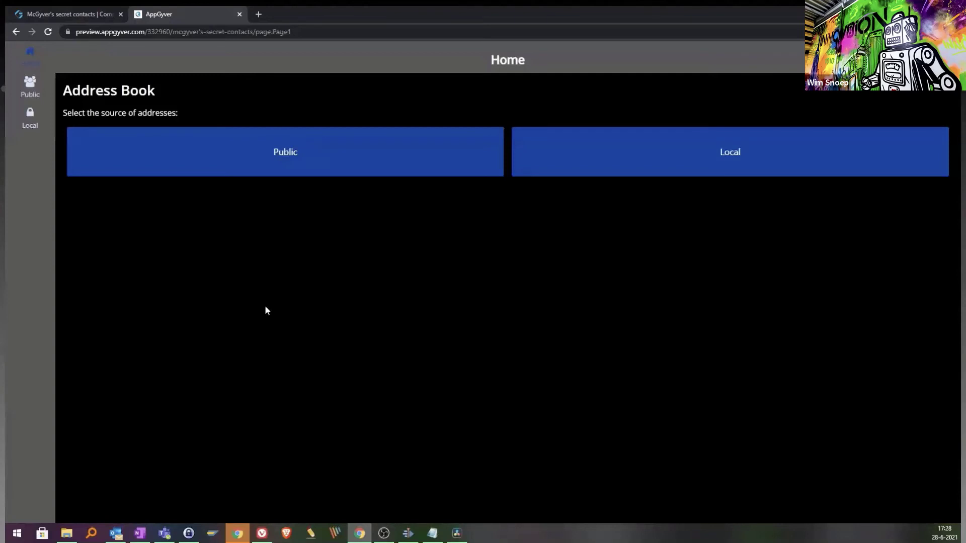
{"action": "left_click", "coordinate": [669, 166]}
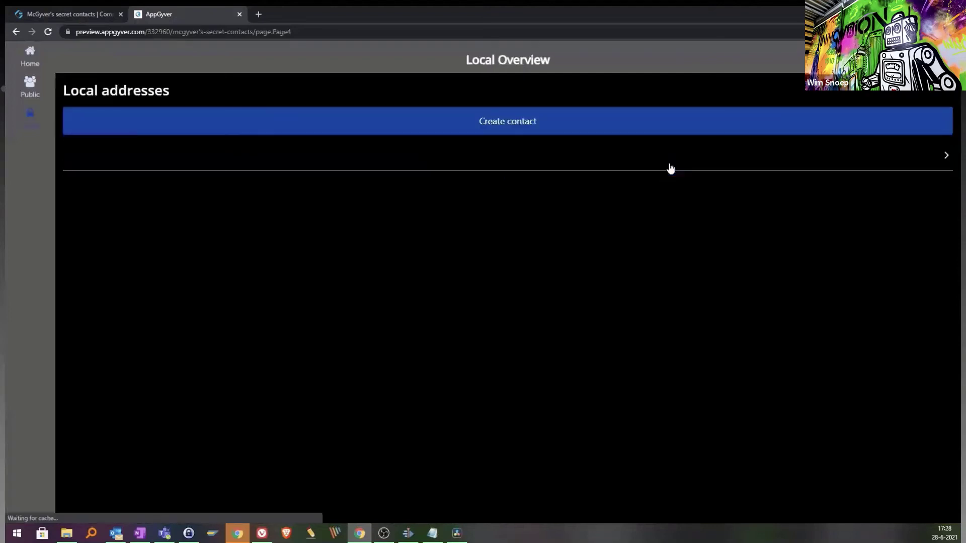
{"action": "left_click", "coordinate": [497, 128]}
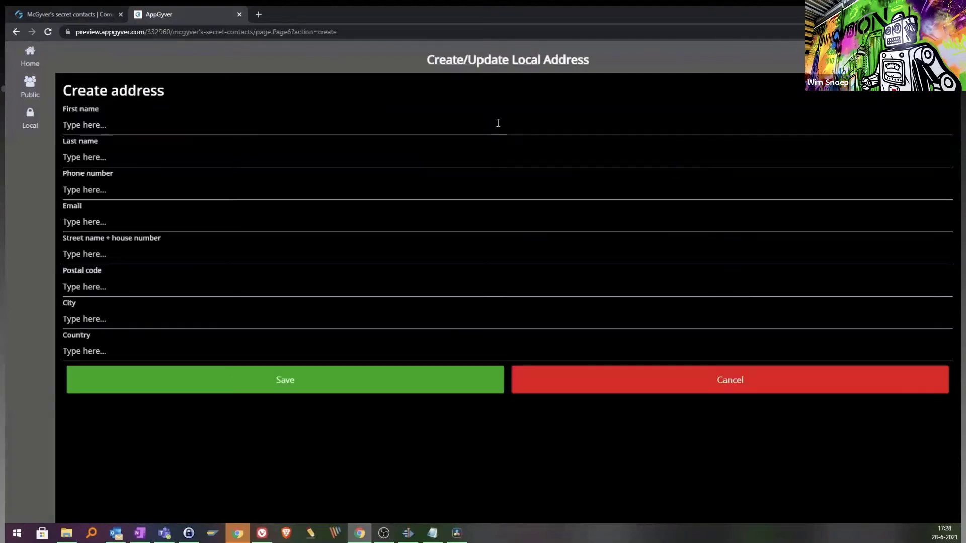
Step: Test cancelling the new address by accepting the confirmation, and return to the Create/Update Local Address page in the builder
{"action": "left_click", "coordinate": [639, 378]}
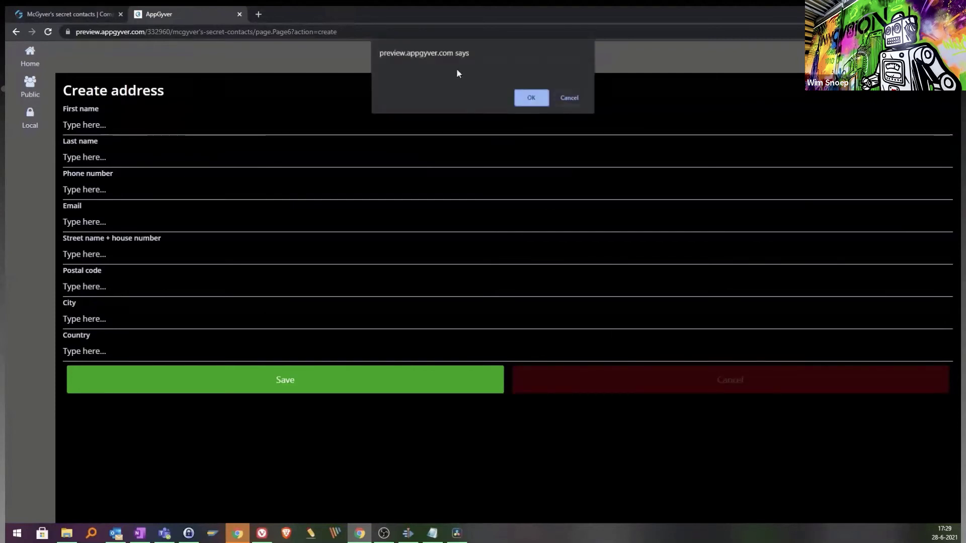
{"action": "left_click", "coordinate": [531, 98]}
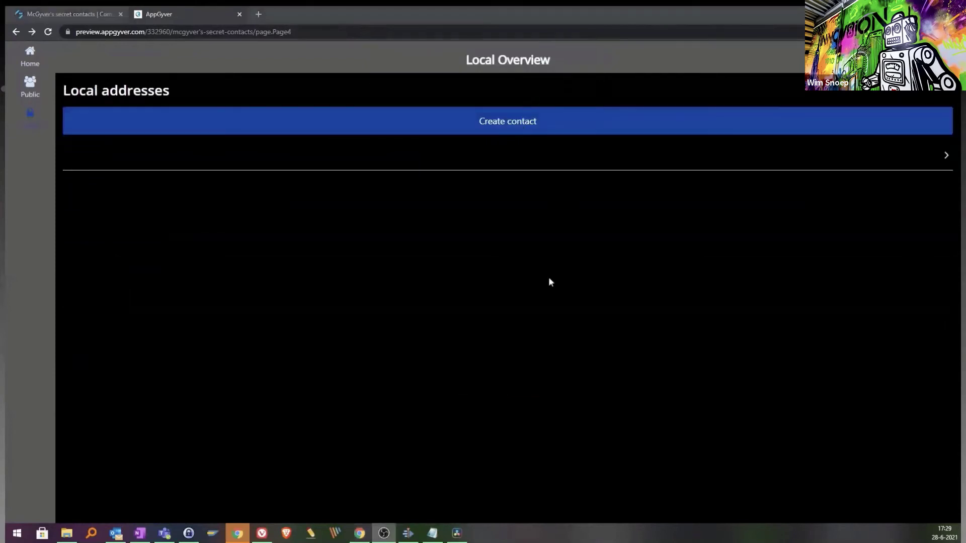
{"action": "left_click", "coordinate": [239, 14]}
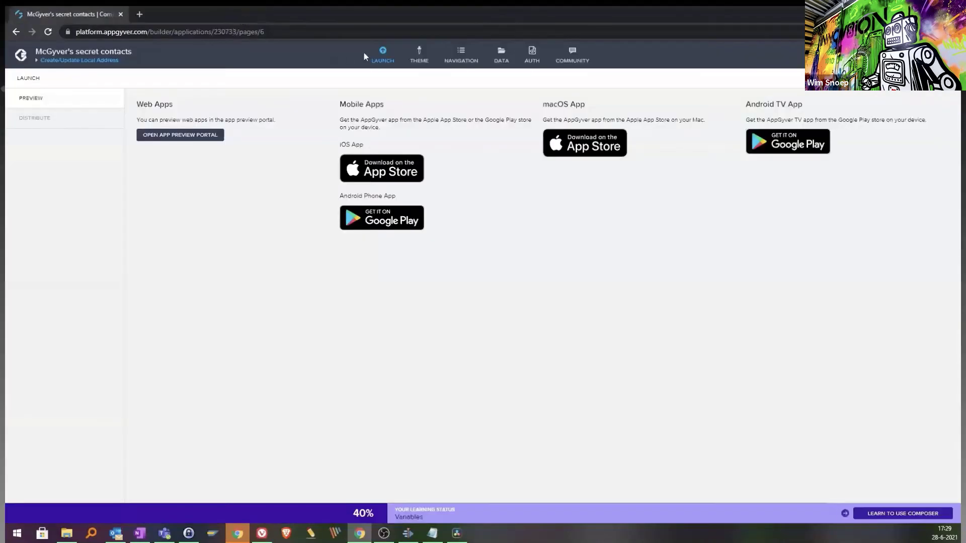
{"action": "left_click", "coordinate": [380, 54]}
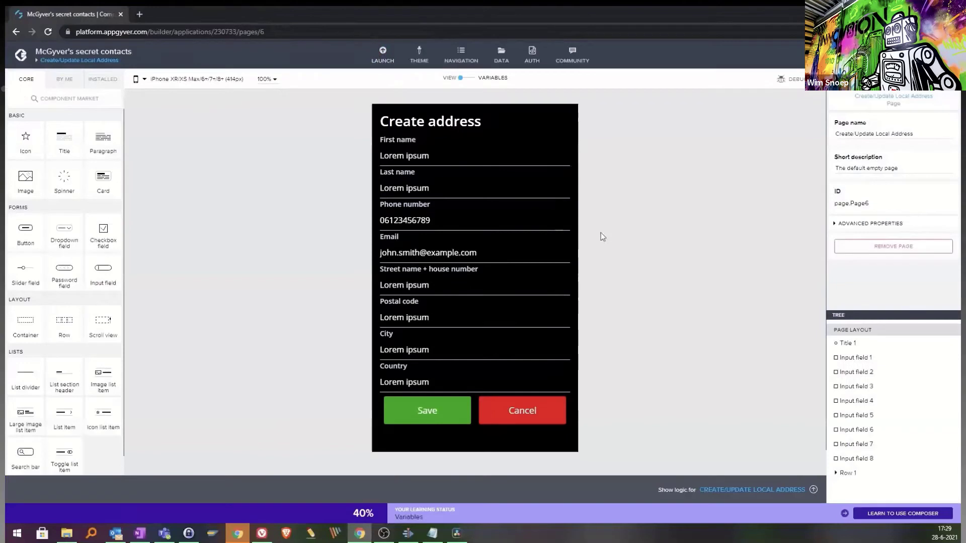